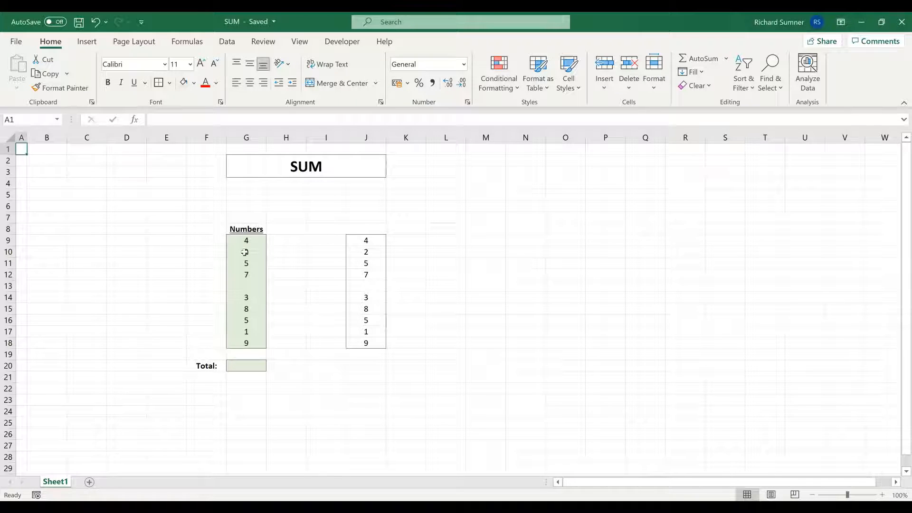
Examine the entries in the Numbers list G9:G18 and the Total cell G20 beneath it.
left_click_drag(245, 240, 246, 310)
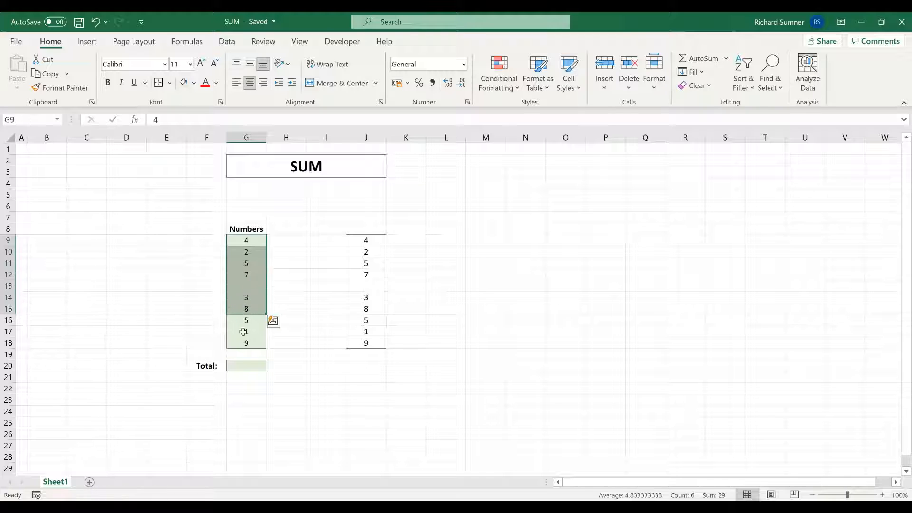
left_click(316, 372)
left_click(246, 367)
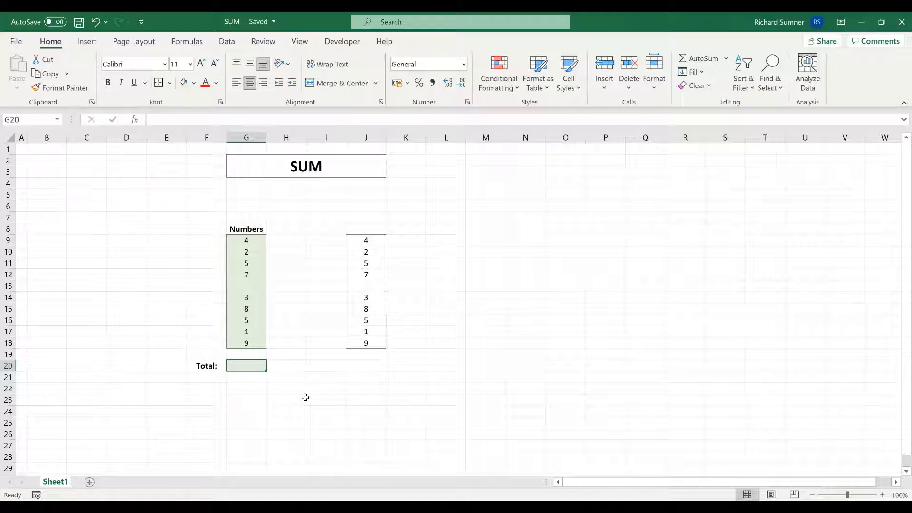
left_click(377, 397)
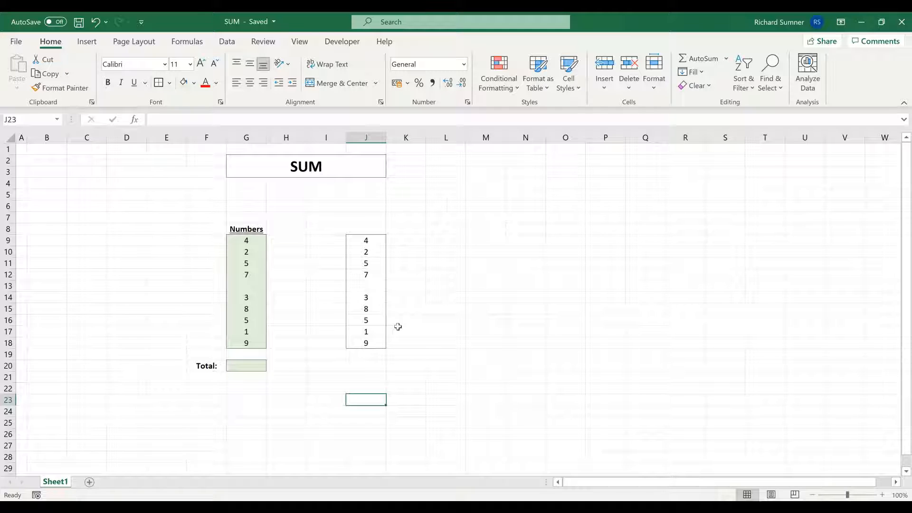
left_click(258, 241)
left_click(261, 252)
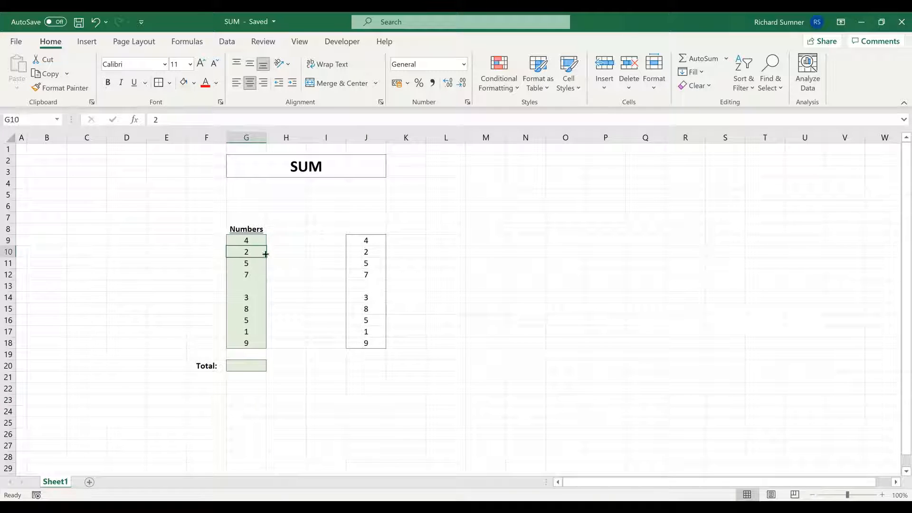
left_click(259, 264)
left_click(259, 273)
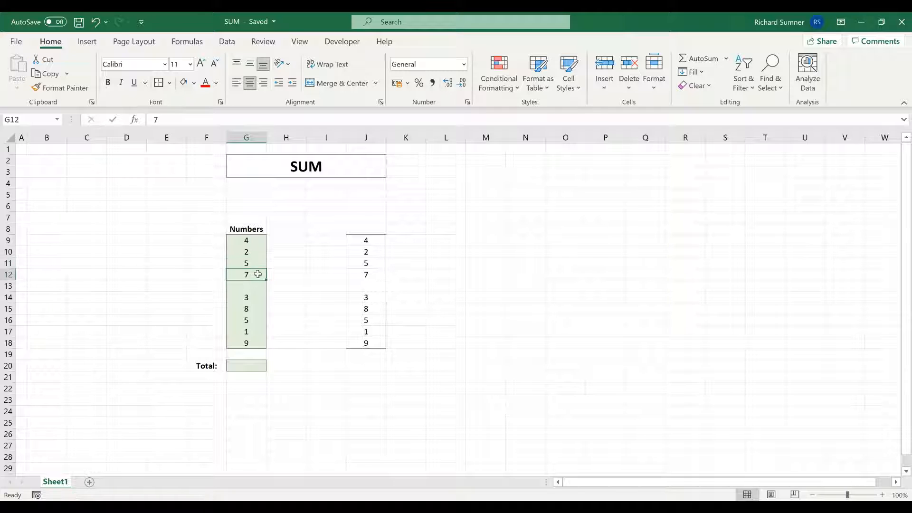
left_click(256, 366)
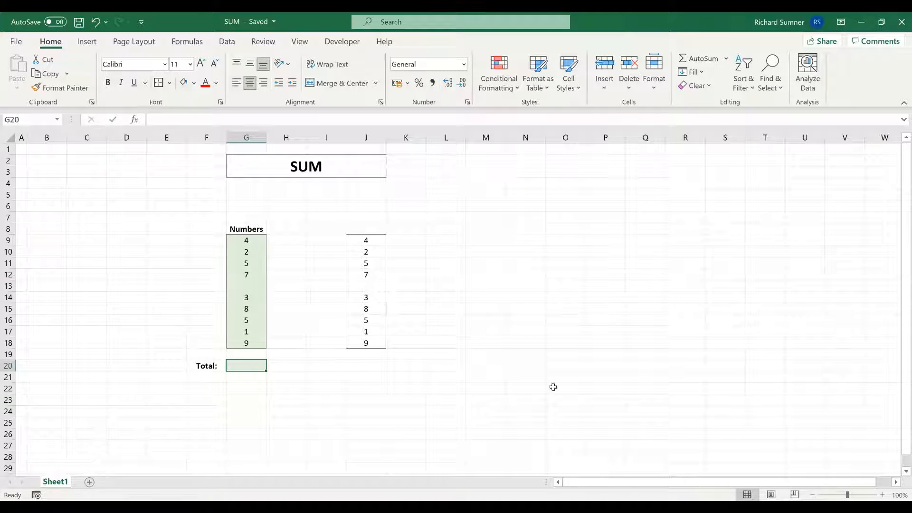
left_click_drag(246, 240, 245, 343)
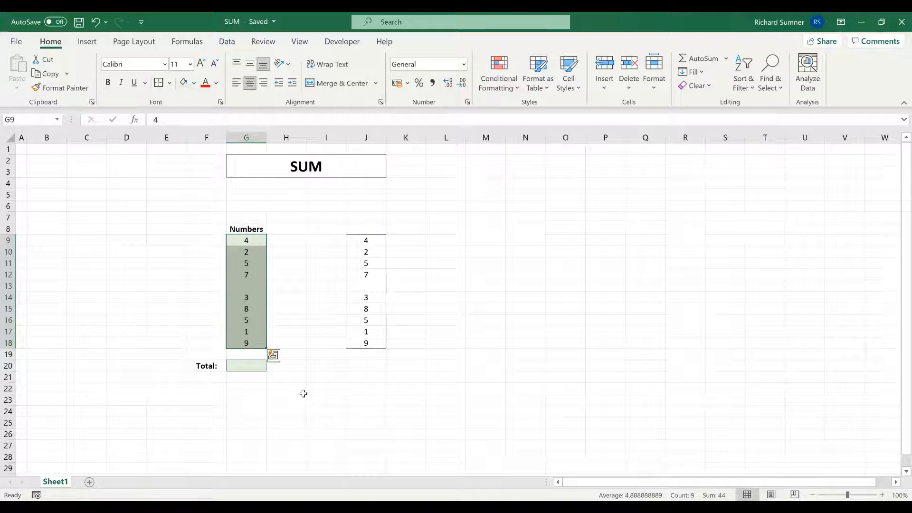
Enter the formula =G9+G10+G11+G12+G13+G14+G15+G16+G17+G18 in the Total cell G20.
left_click(236, 368)
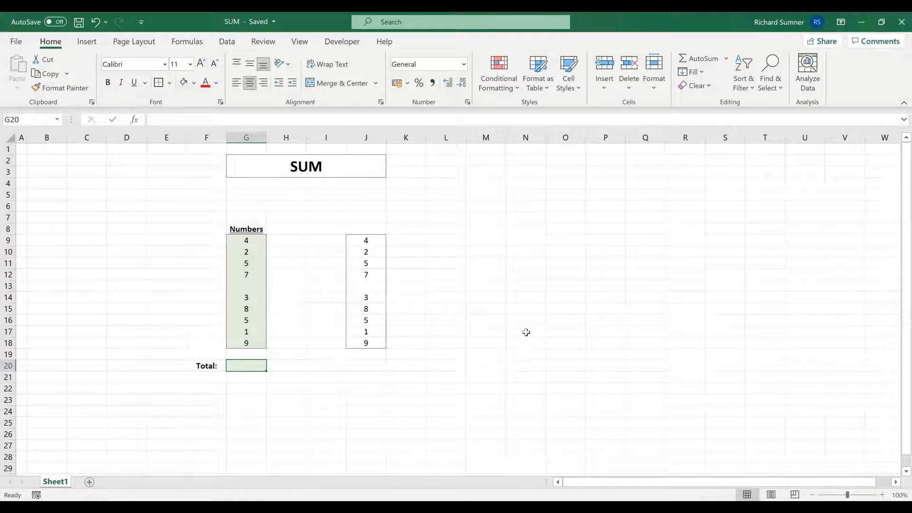
type("=")
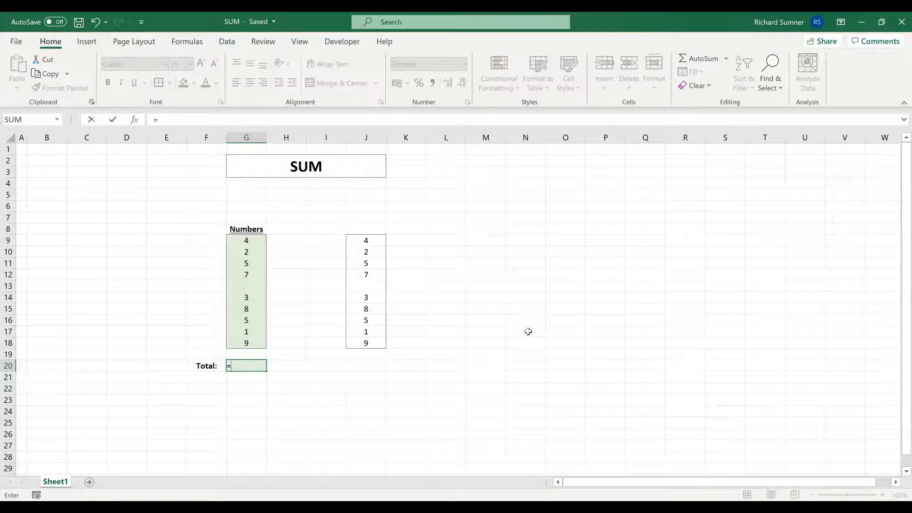
left_click(244, 241)
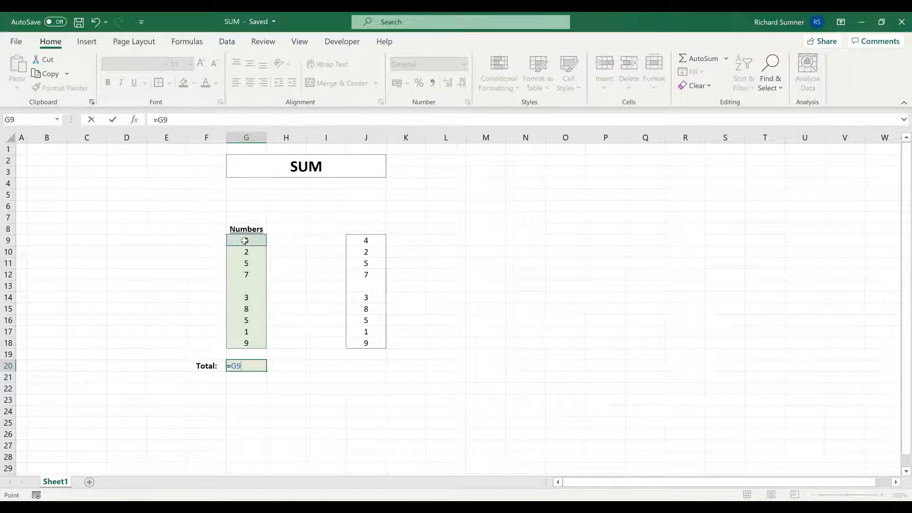
type("+")
left_click(245, 251)
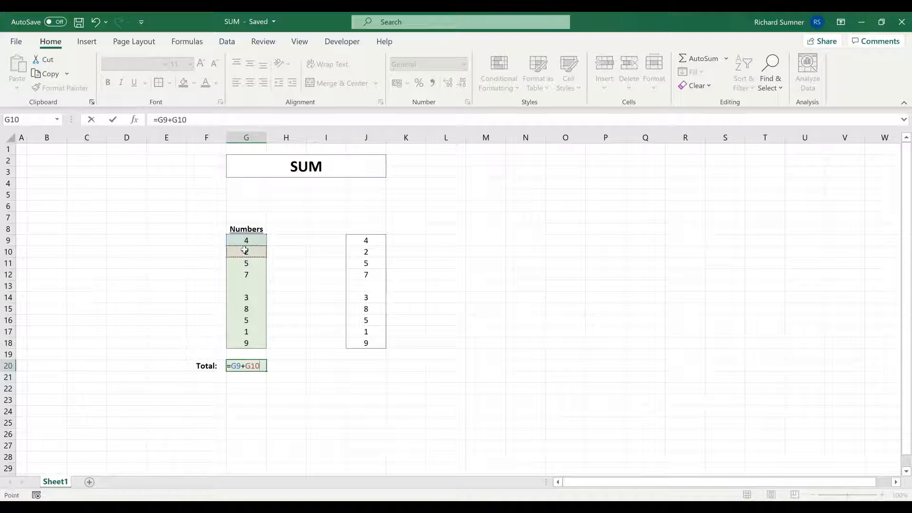
type("+")
left_click(244, 263)
type("+")
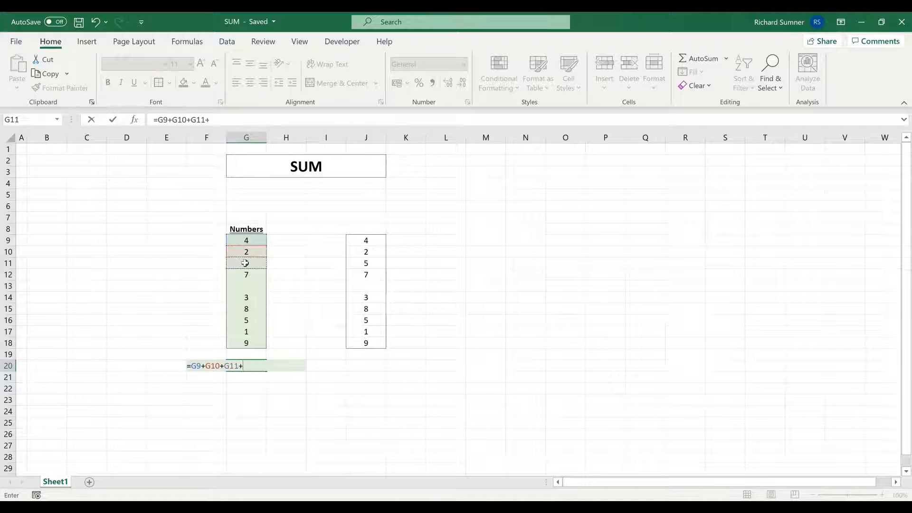
left_click(244, 272)
type("+")
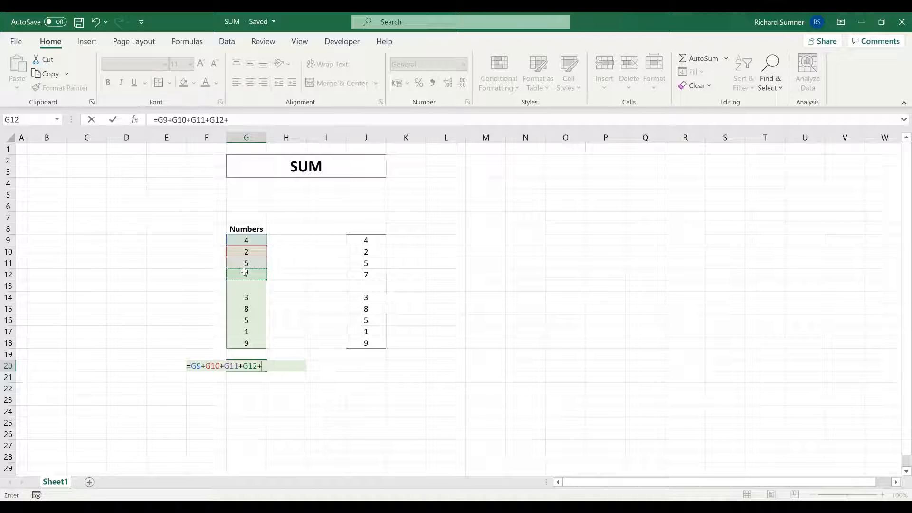
left_click(239, 286)
type("+")
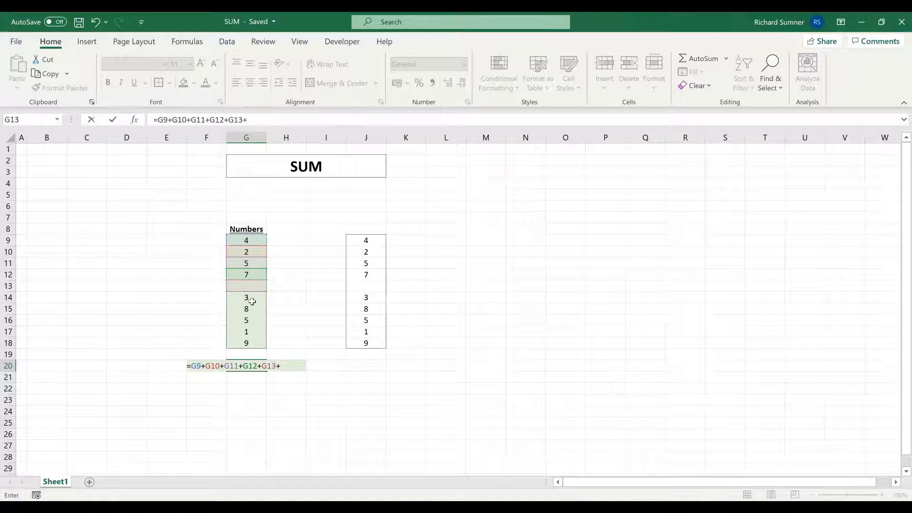
left_click(253, 300)
type("+")
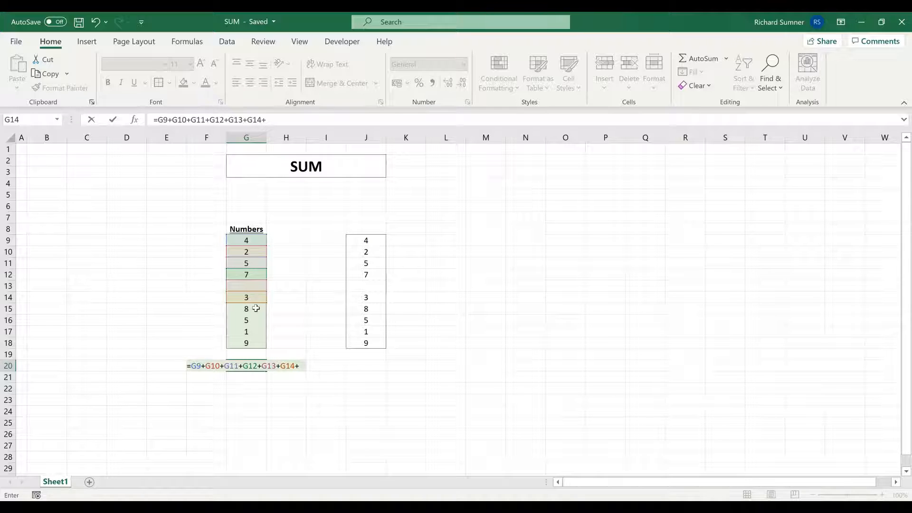
left_click(253, 308)
type("+")
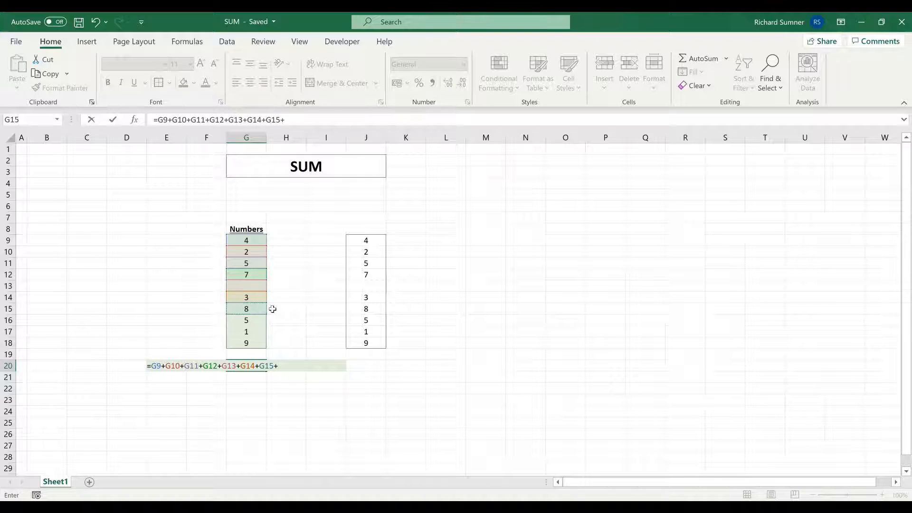
left_click(250, 319)
type("+")
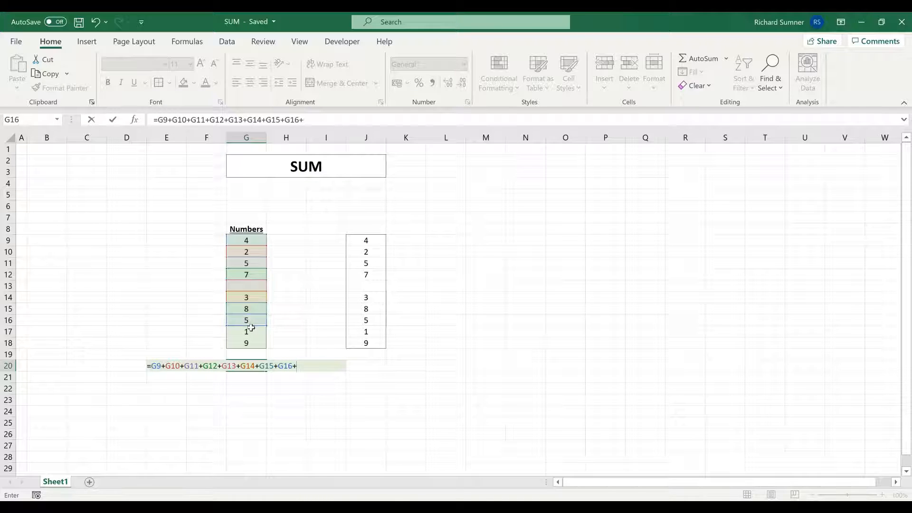
left_click(250, 329)
type("+")
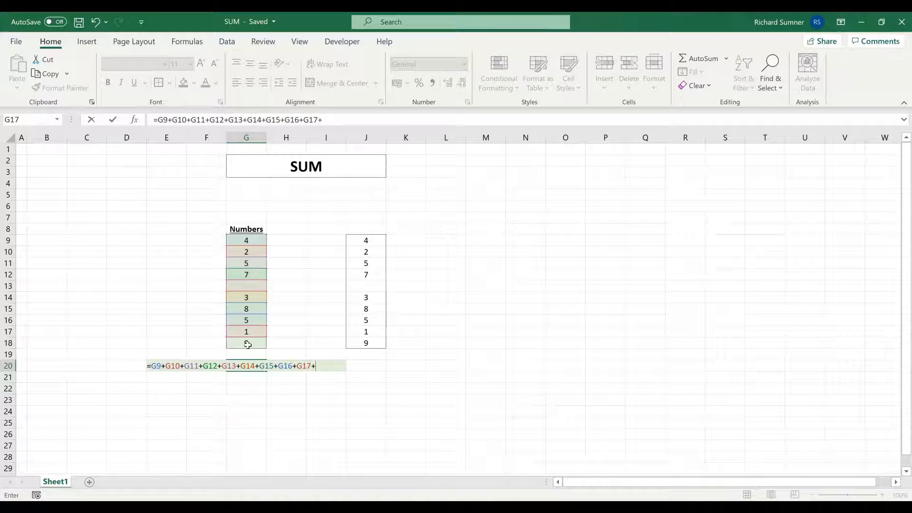
left_click(247, 342)
key("Return")
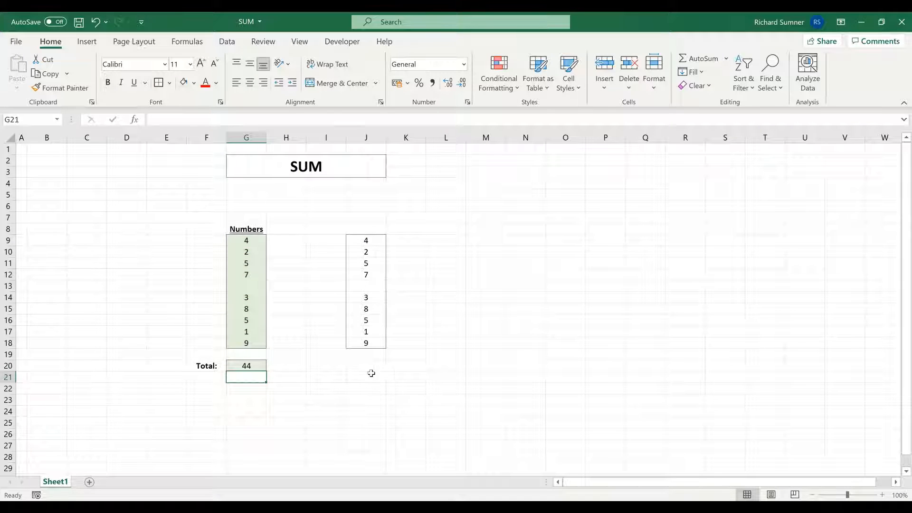
Inspect the individual cell references in the Total formula in G20 without changing it.
left_click(247, 365)
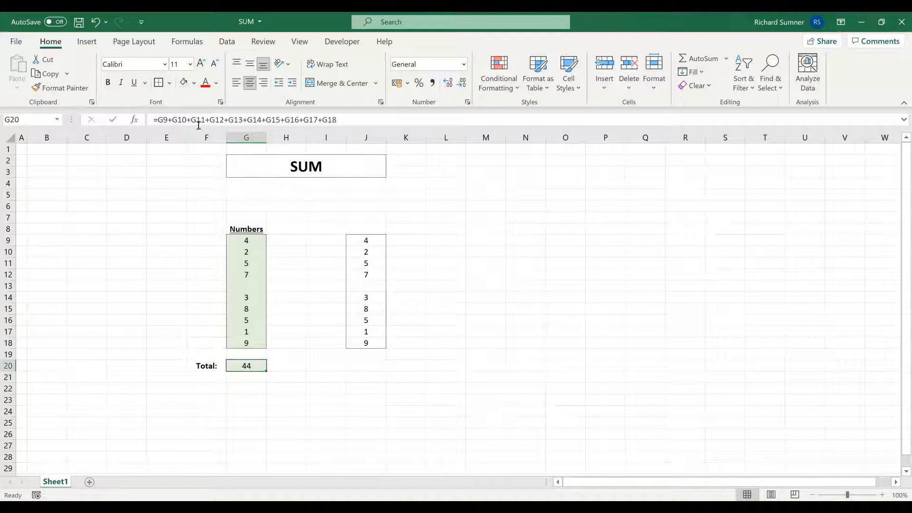
left_click(380, 124)
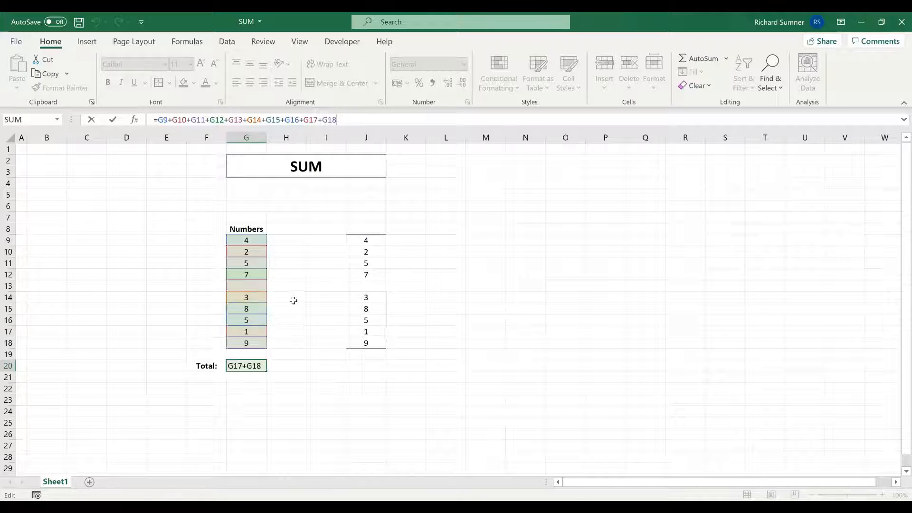
key("Return")
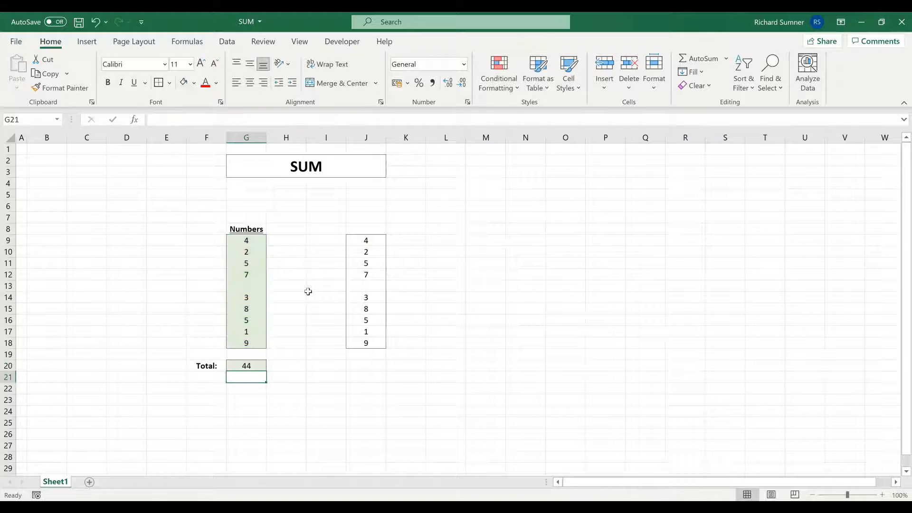
left_click(313, 294)
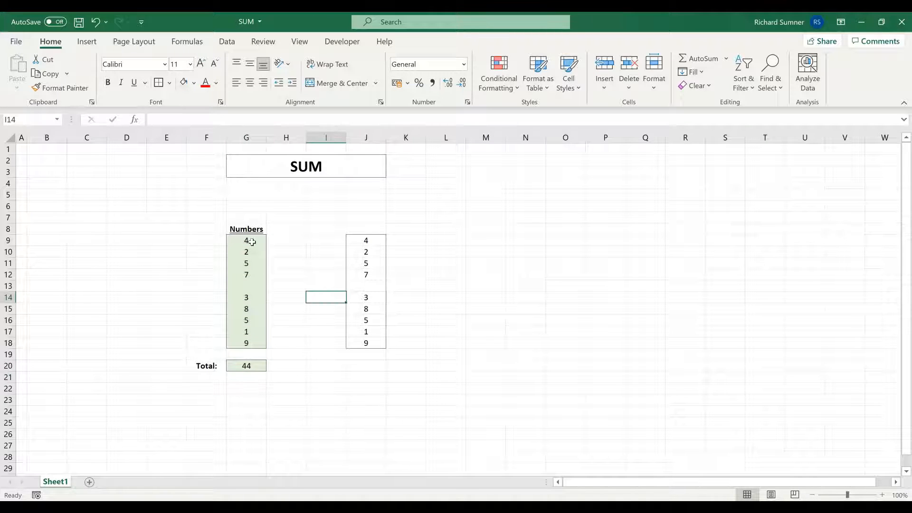
Compare the Numbers range G9:G18, including cell G13, with the second list in J9:J18.
left_click_drag(252, 242, 251, 265)
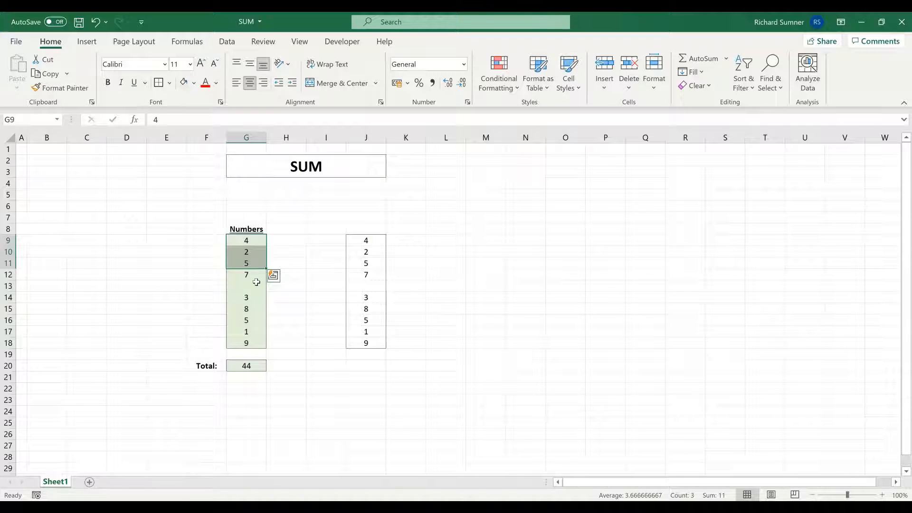
left_click(252, 286)
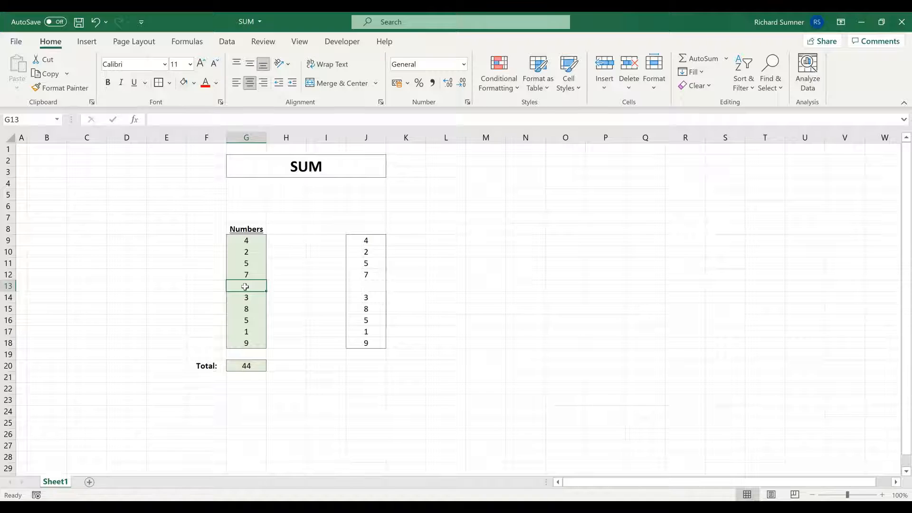
left_click_drag(242, 238, 239, 342)
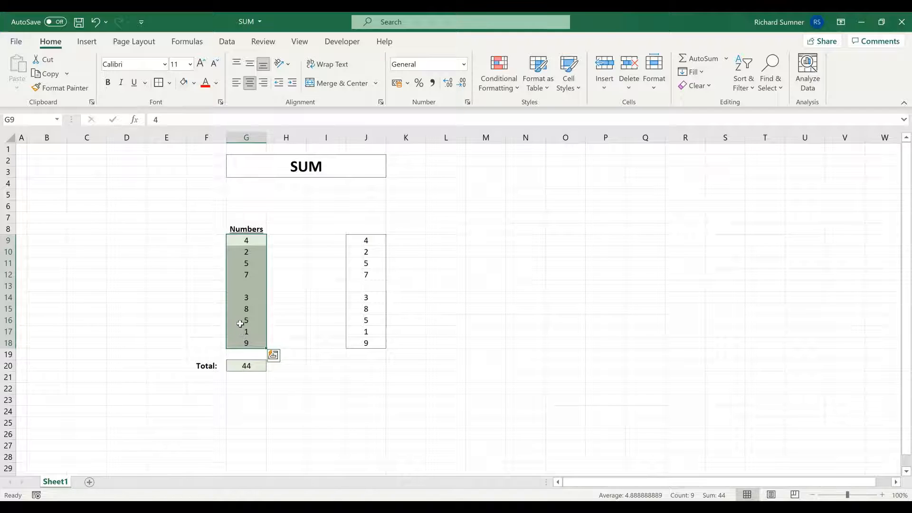
left_click(448, 296)
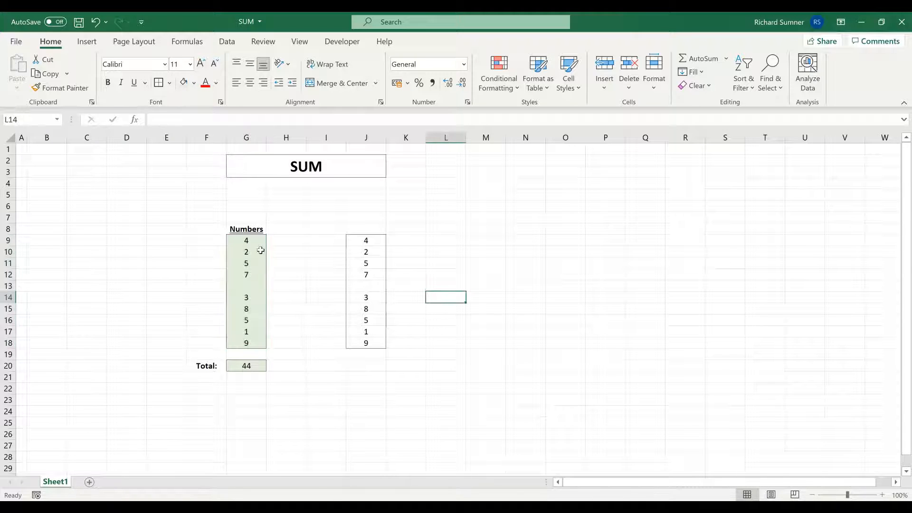
left_click_drag(358, 240, 357, 337)
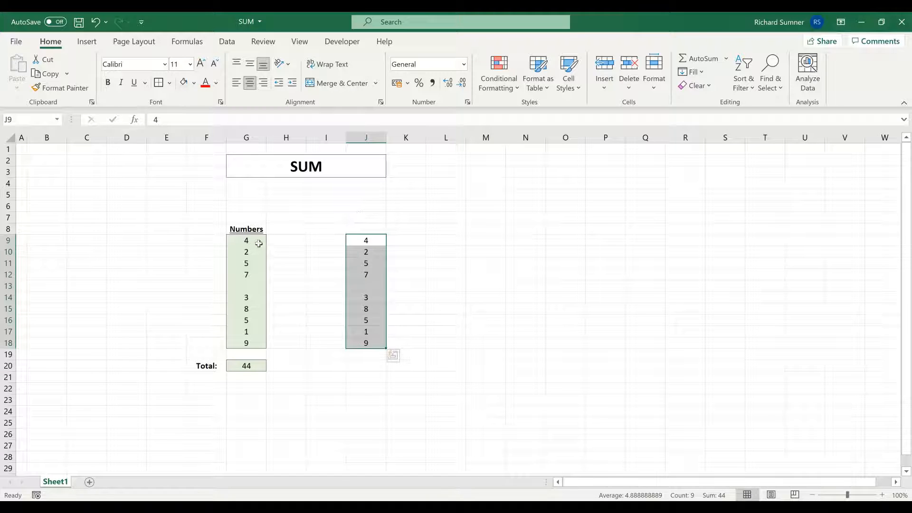
left_click_drag(251, 241, 245, 343)
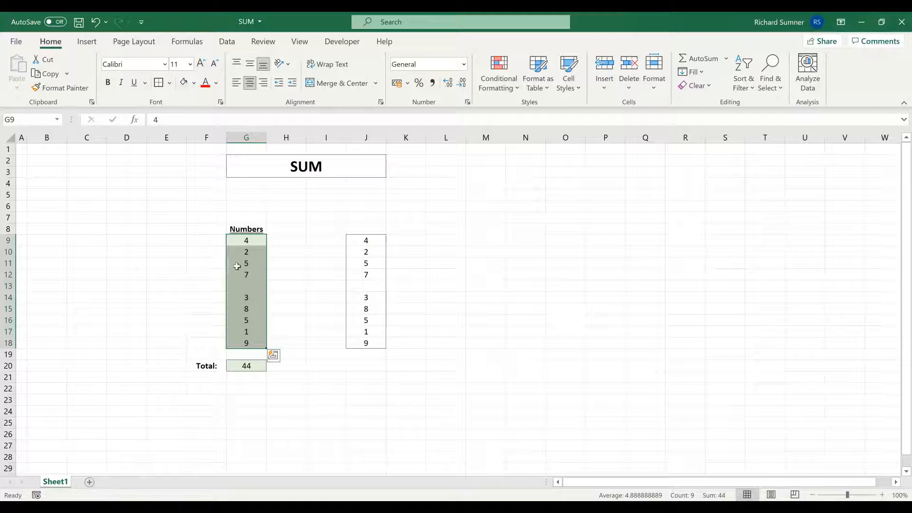
Replace the number in G9 with the formula =IF(J9="", "", J9).
left_click(239, 243)
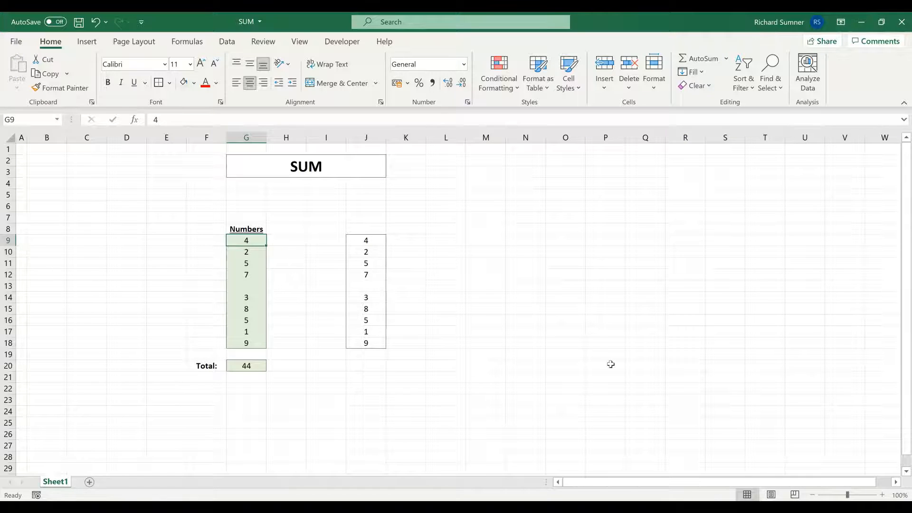
type("=")
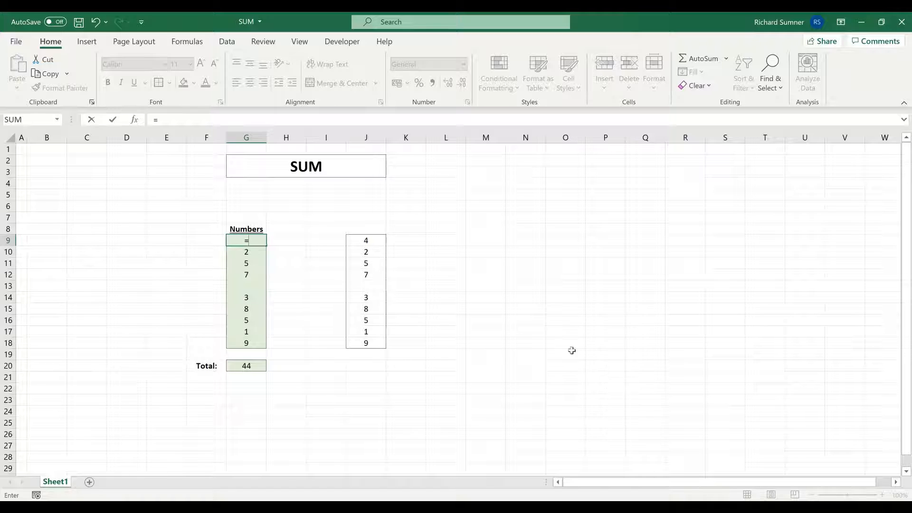
type("IF(")
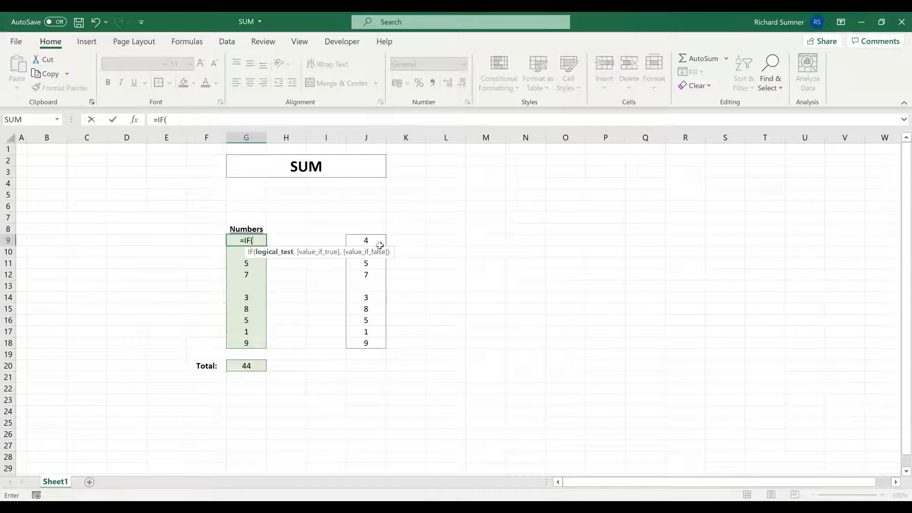
left_click(379, 241)
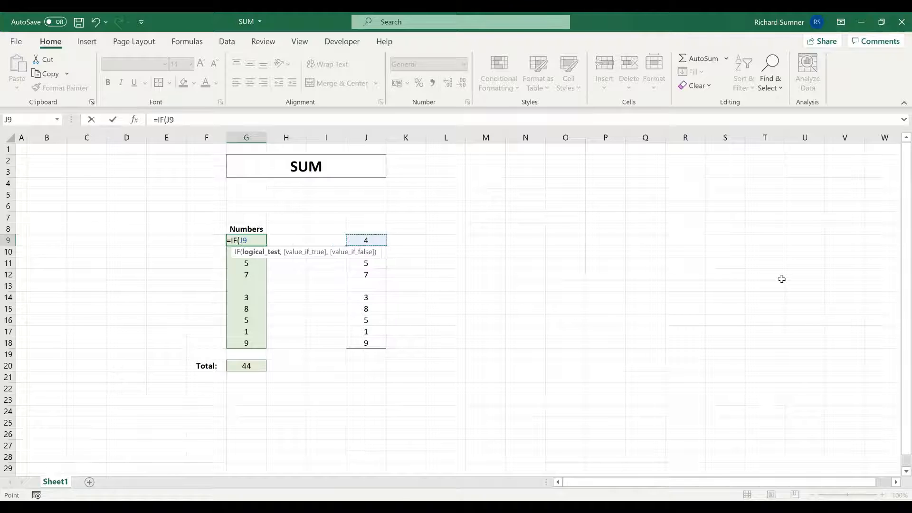
type("=\"\", \"\",")
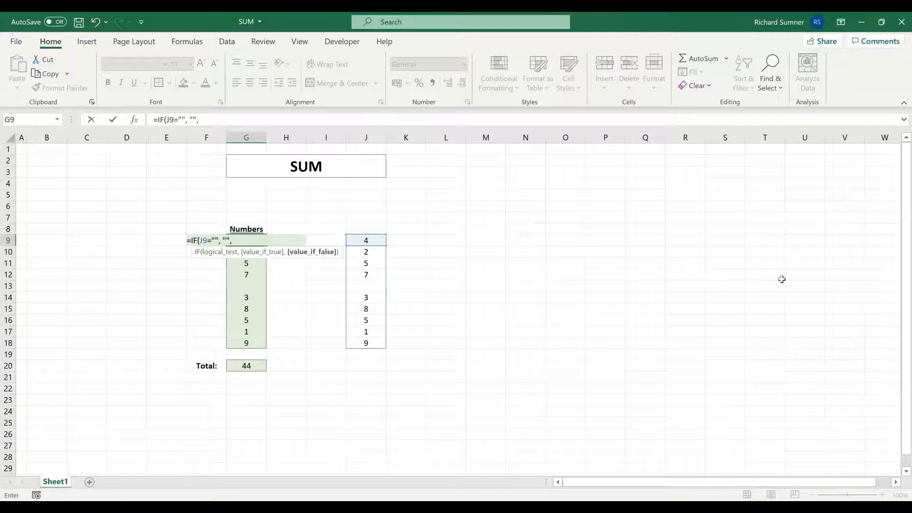
left_click(376, 242)
type(")")
key("Return")
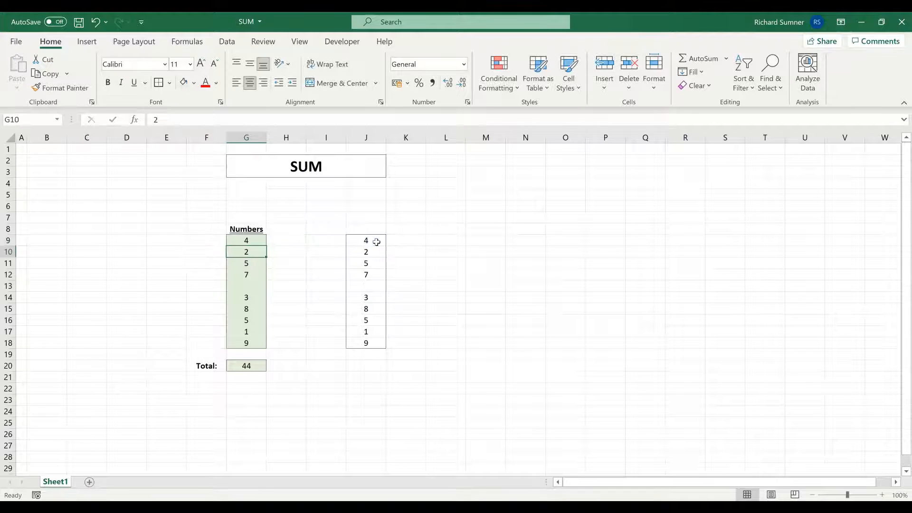
Try the direct reference =J13 in the empty Numbers cell G13 in place of an IF formula.
left_click(234, 239)
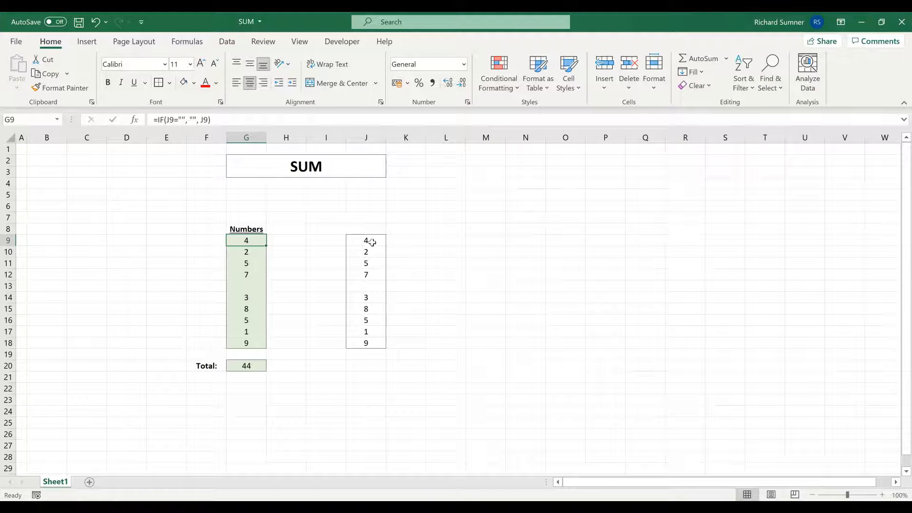
left_click(253, 284)
type("=")
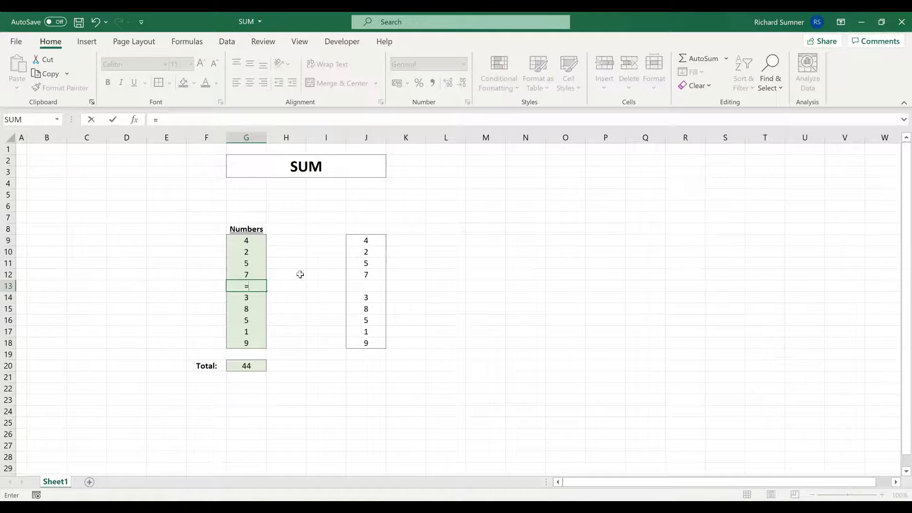
left_click(374, 288)
key("Return")
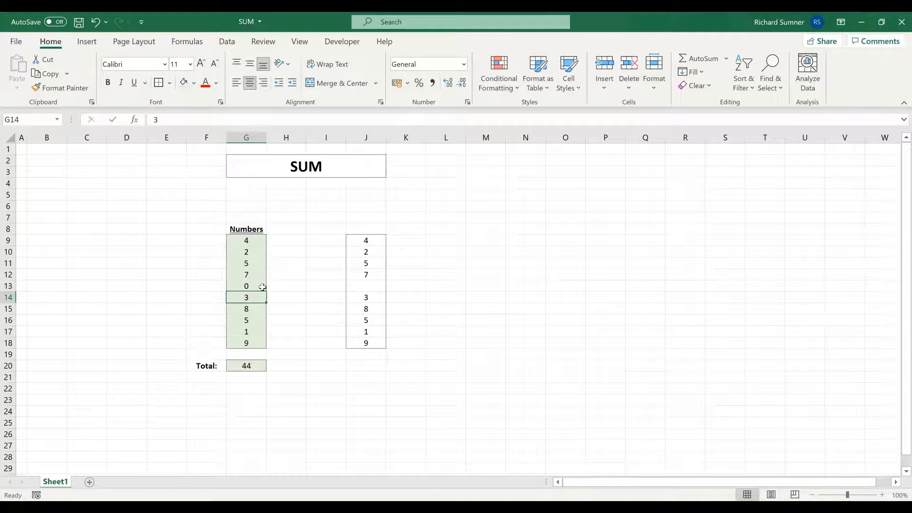
left_click(259, 286)
key("F2")
type("&\"\"")
key("Return")
Copy the IF formula from G9 into G10:G18 as formulas only, and check its effect on the Total in G20.
right_click(240, 239)
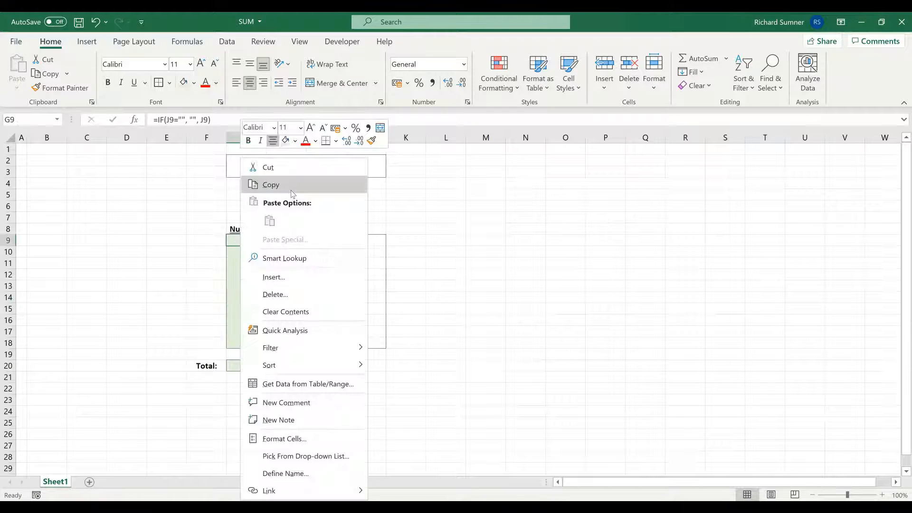
left_click(276, 183)
left_click_drag(247, 252, 256, 340)
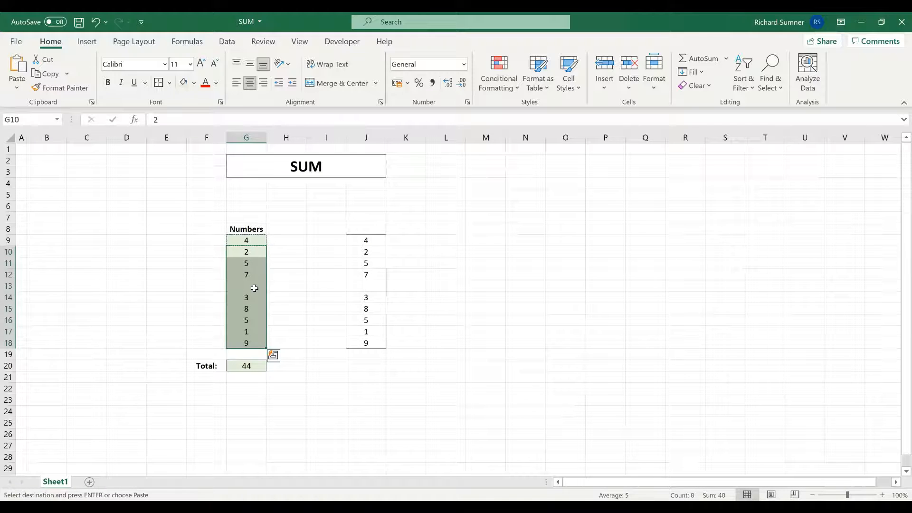
right_click(255, 252)
left_click(316, 228)
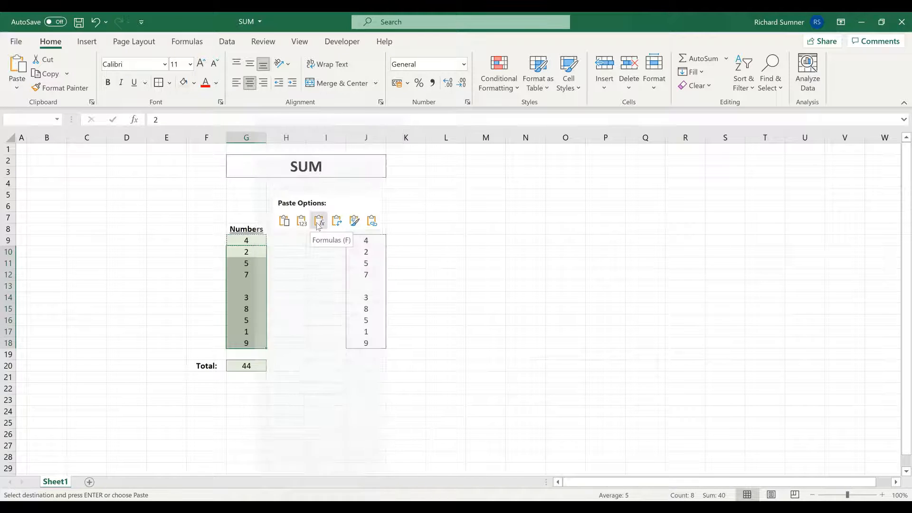
left_click(318, 226)
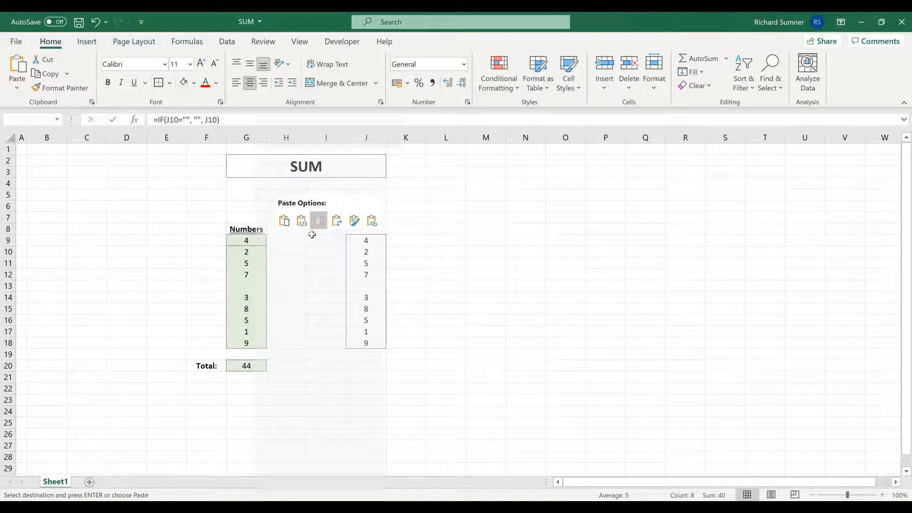
left_click(258, 366)
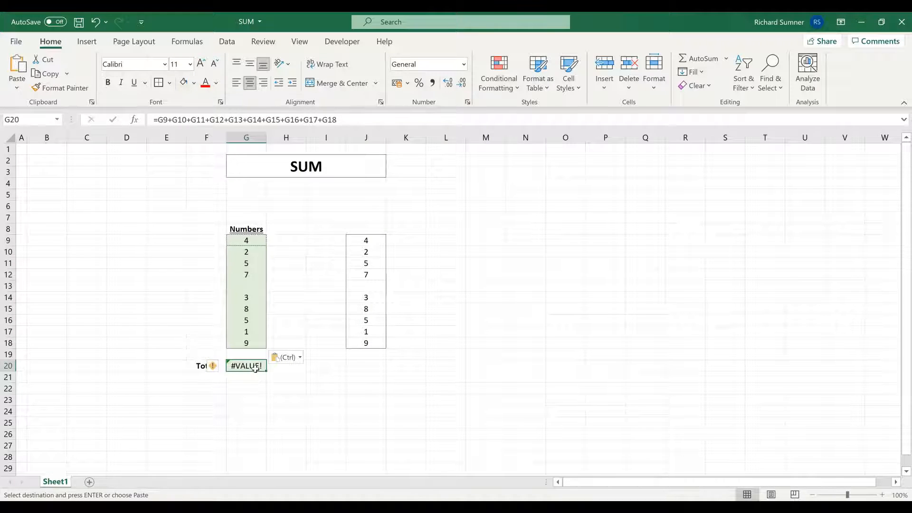
left_click(255, 287)
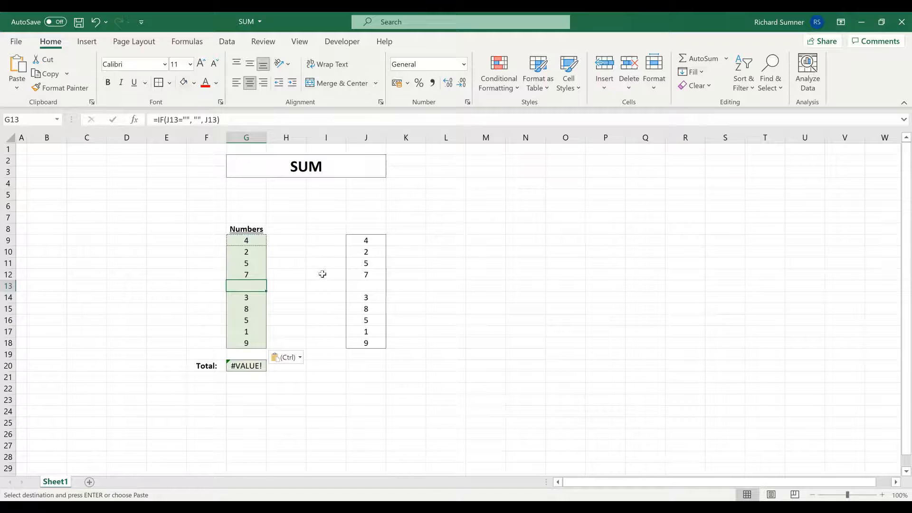
left_click(243, 243)
left_click_drag(245, 369, 245, 374)
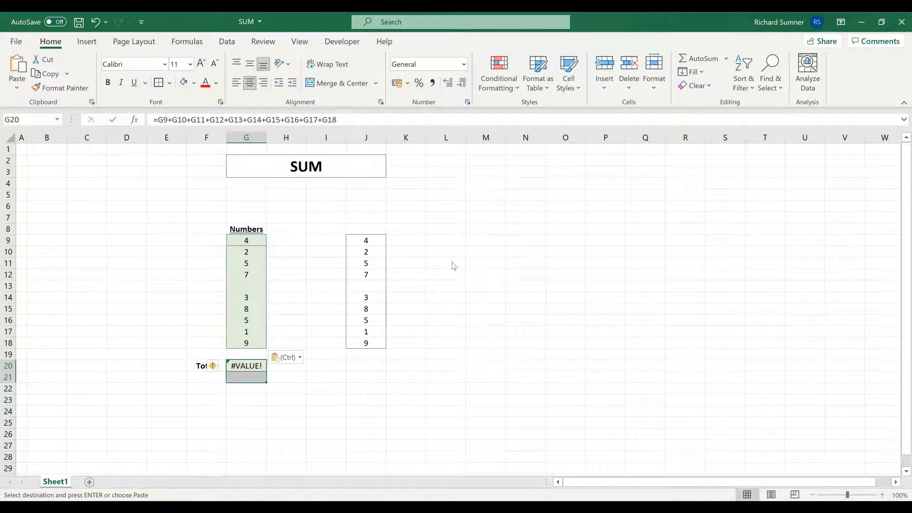
Replace the formulas in G9:G18 with the plain numbers copied from J9:J18, and check the Total in G20.
left_click_drag(366, 240, 366, 343)
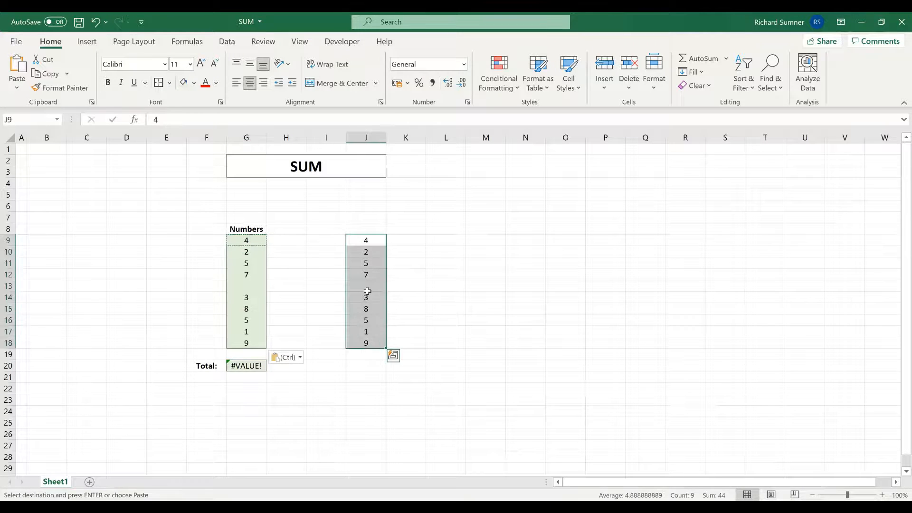
right_click(367, 291)
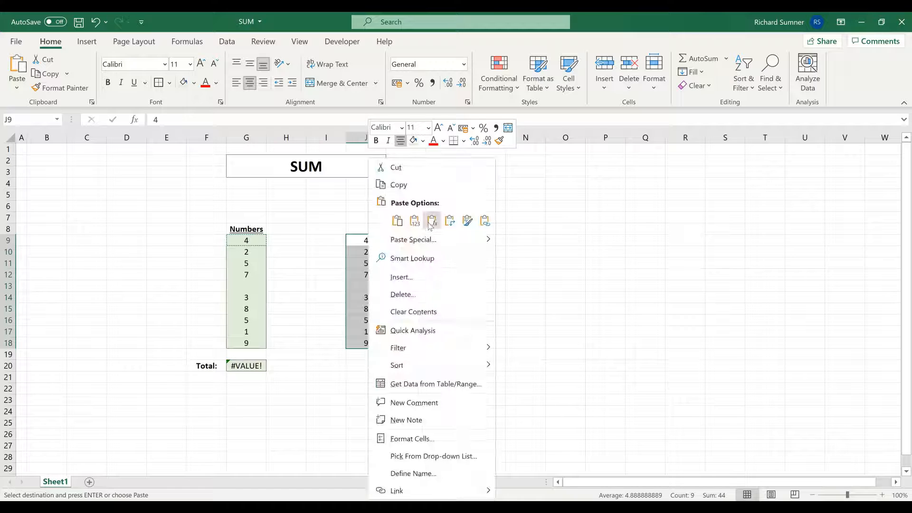
right_click(249, 241)
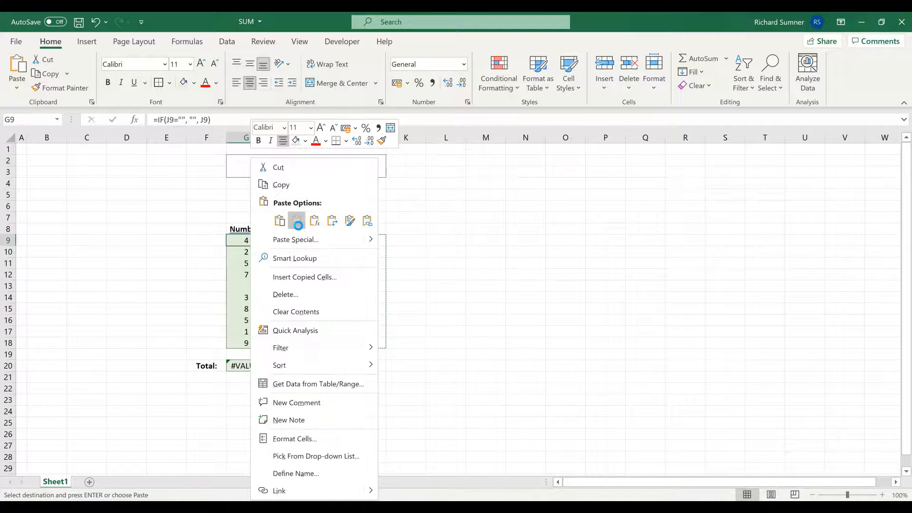
left_click(296, 217)
left_click(249, 365)
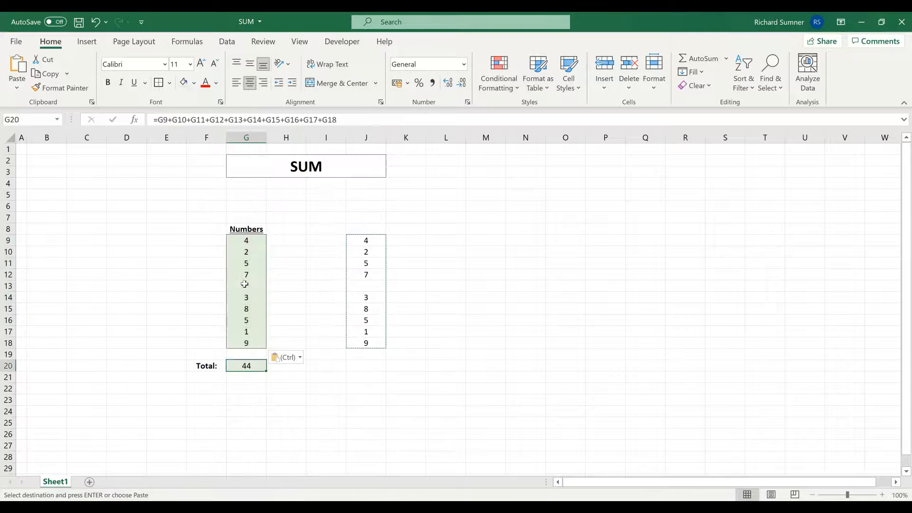
left_click(246, 286)
left_click(315, 262)
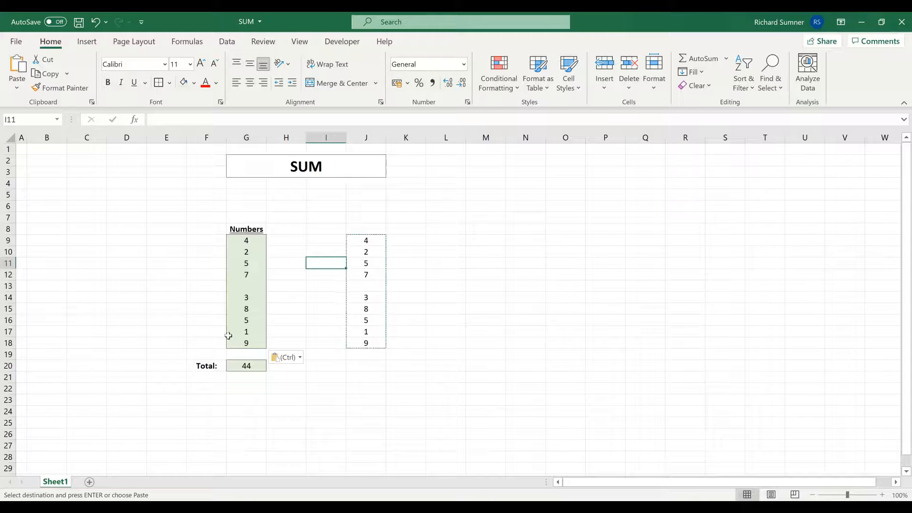
Replace the cell-by-cell addition in G20 with =SUM($G$9:$G$18).
left_click(240, 365)
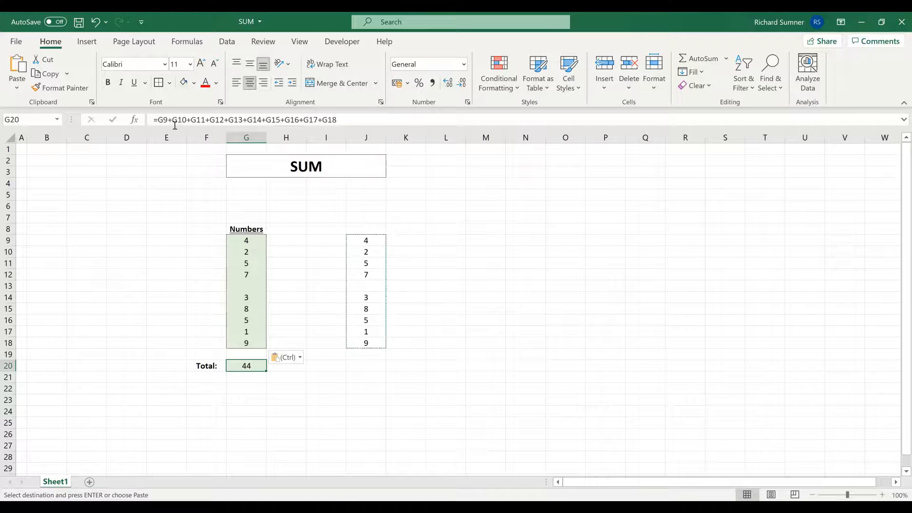
left_click_drag(160, 121, 550, 124)
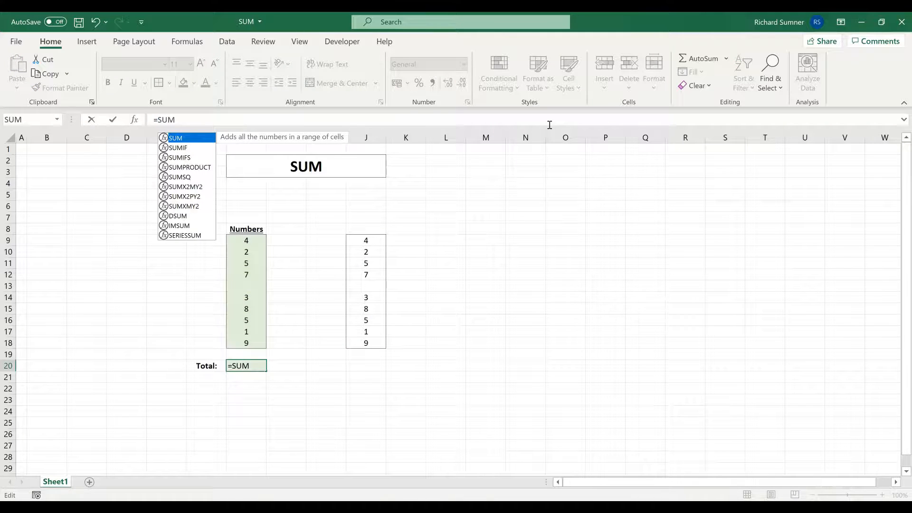
type("(")
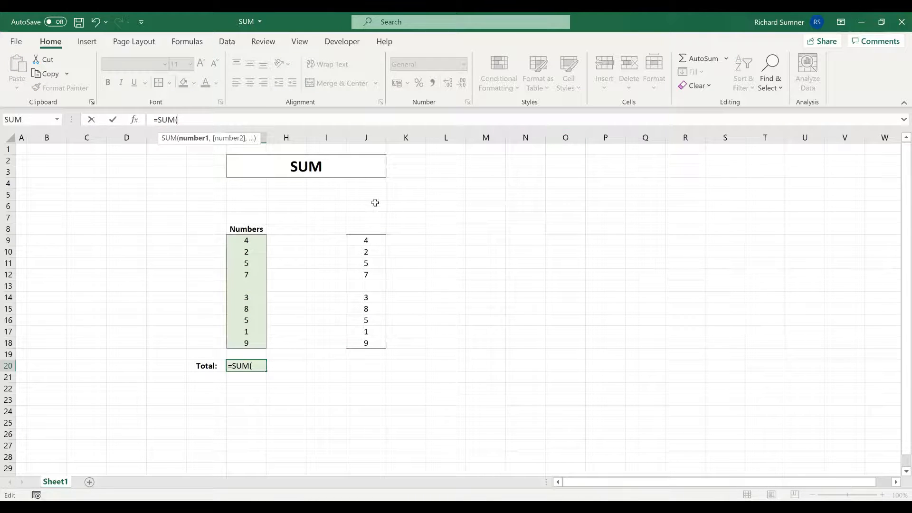
left_click(251, 241)
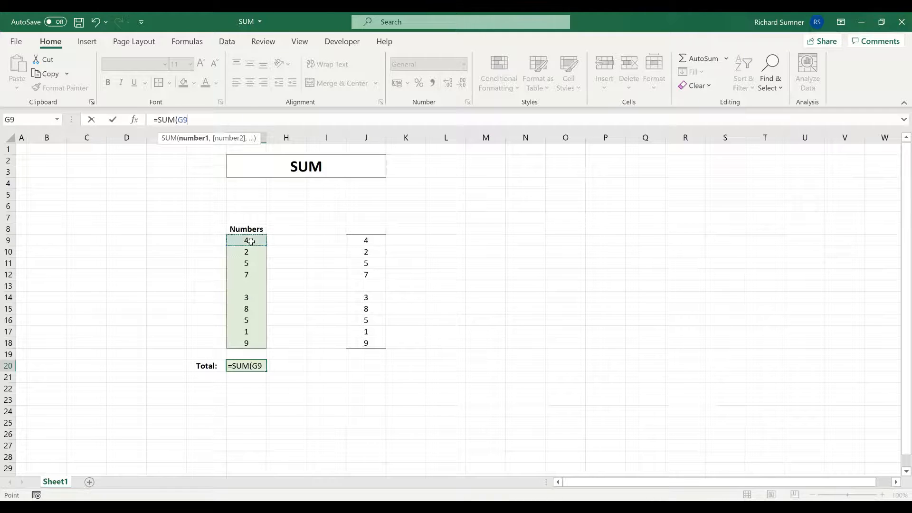
left_click(249, 341, "shift")
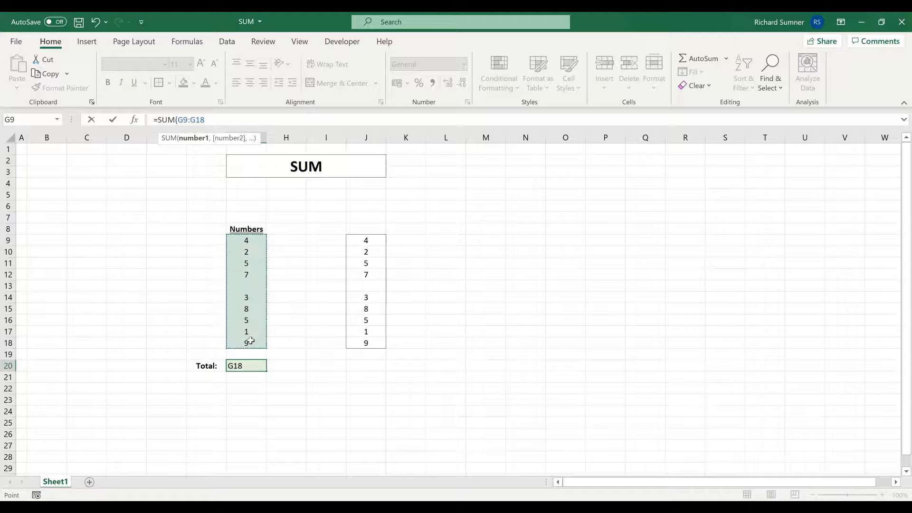
key("F4")
key("Return")
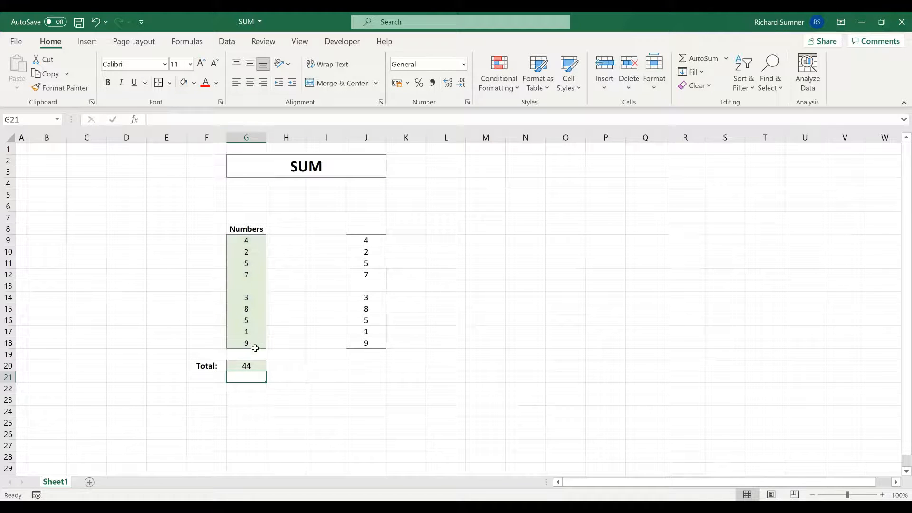
Extend the Total in G20 with the second list, making the formula =SUM($G$9:$G$18, $J$9:$J$18).
left_click(255, 364)
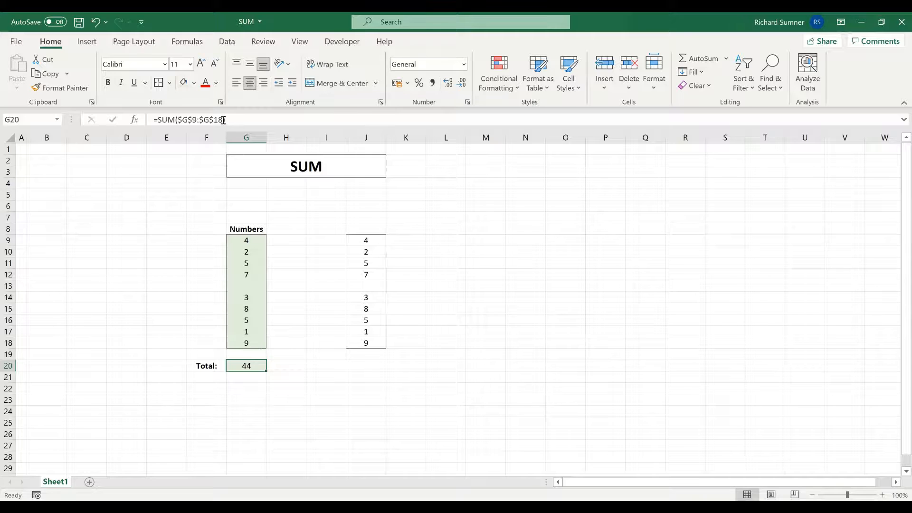
left_click(339, 119)
key("BackSpace")
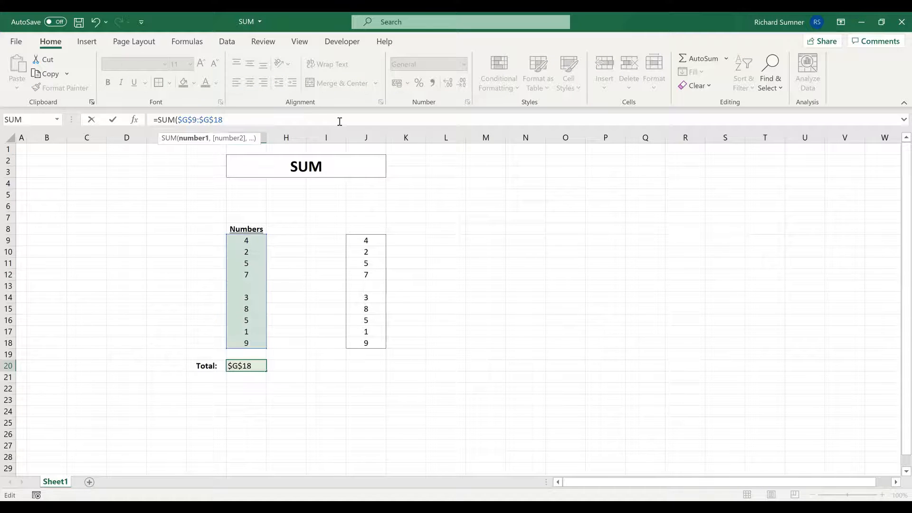
type(",")
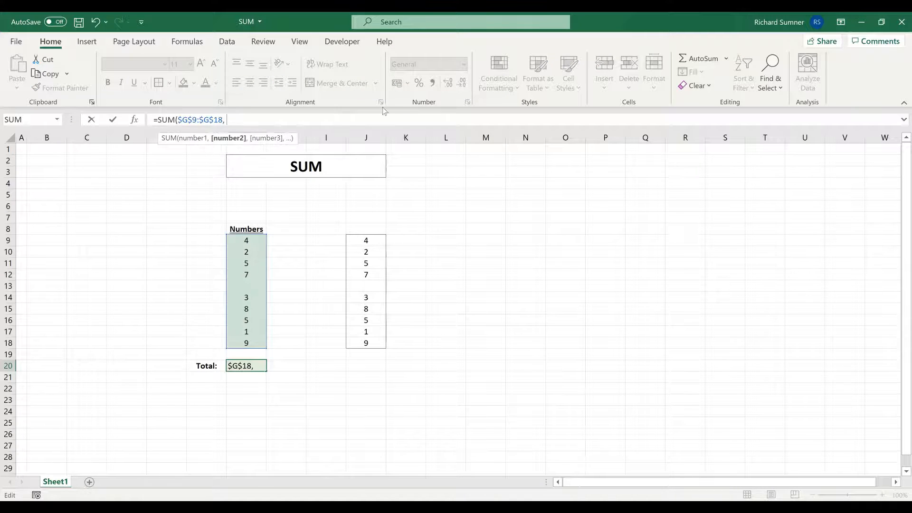
left_click_drag(365, 240, 368, 337)
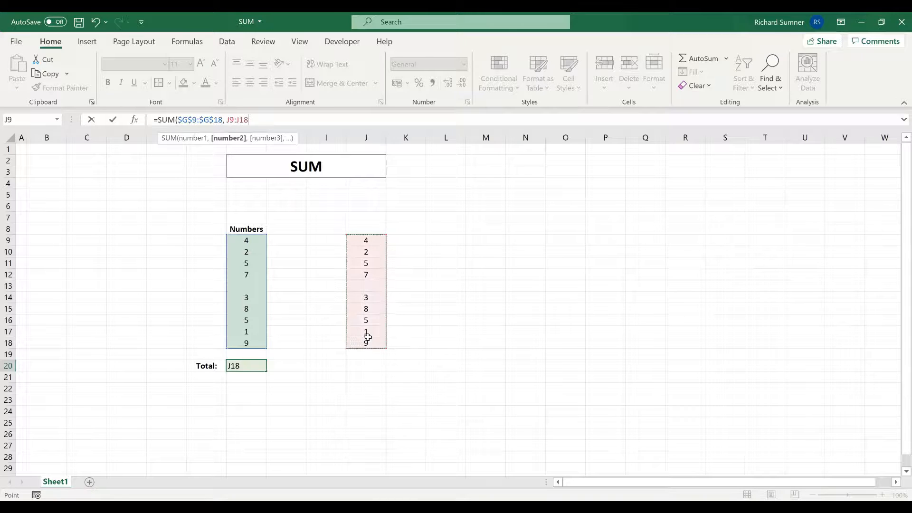
key("F4")
key("Return")
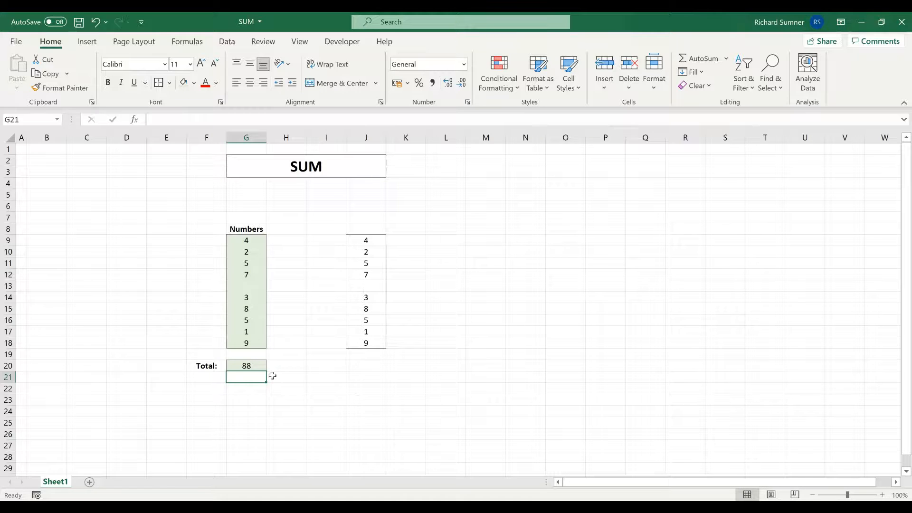
left_click(258, 367)
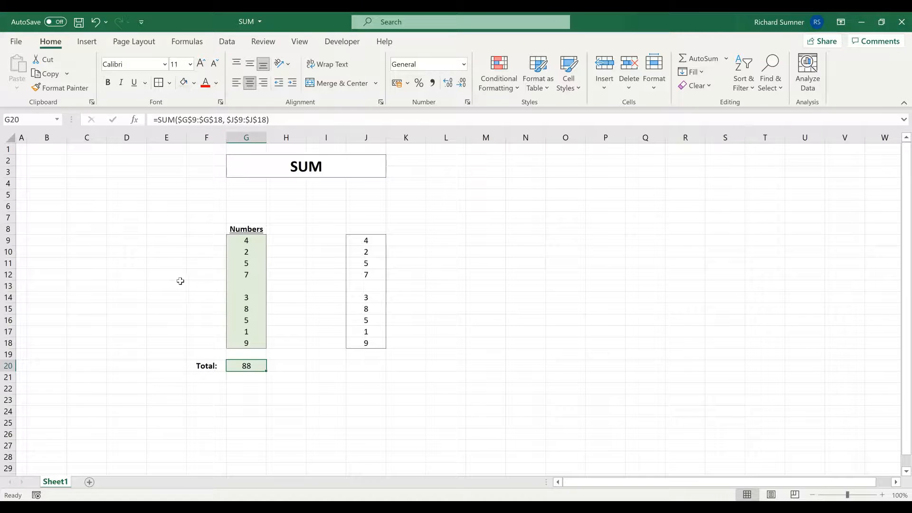
left_click(285, 411)
Remove the second range $J$9:$J$18 from the SUM formula in G20 so only $G$9:$G$18 is totalled.
left_click(251, 367)
left_click(249, 240)
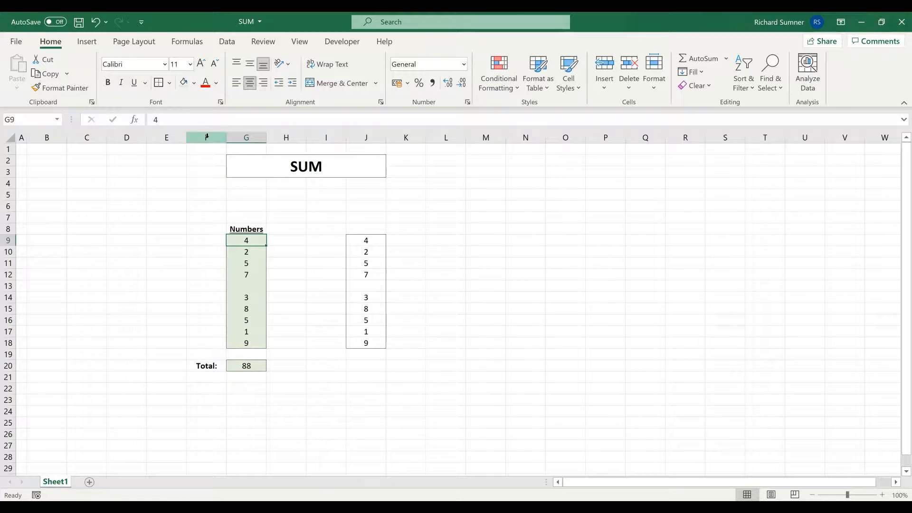
left_click(235, 366)
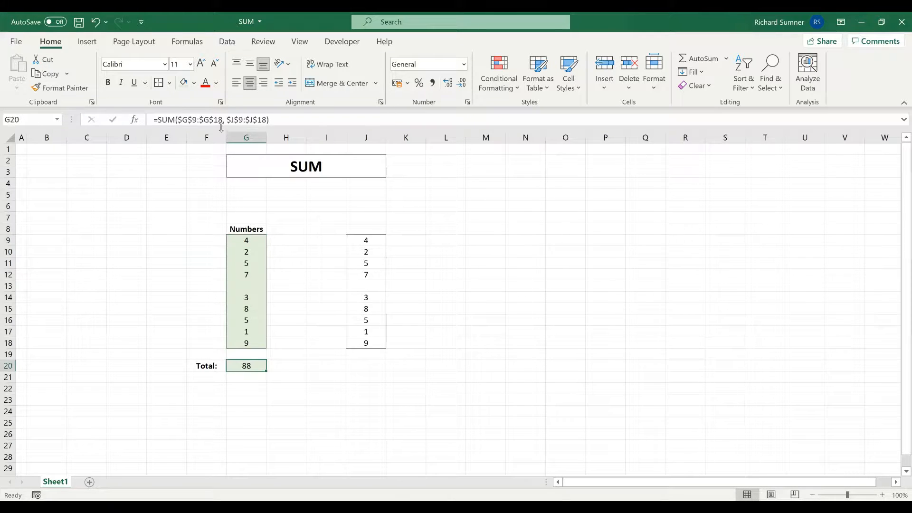
left_click_drag(222, 120, 400, 127)
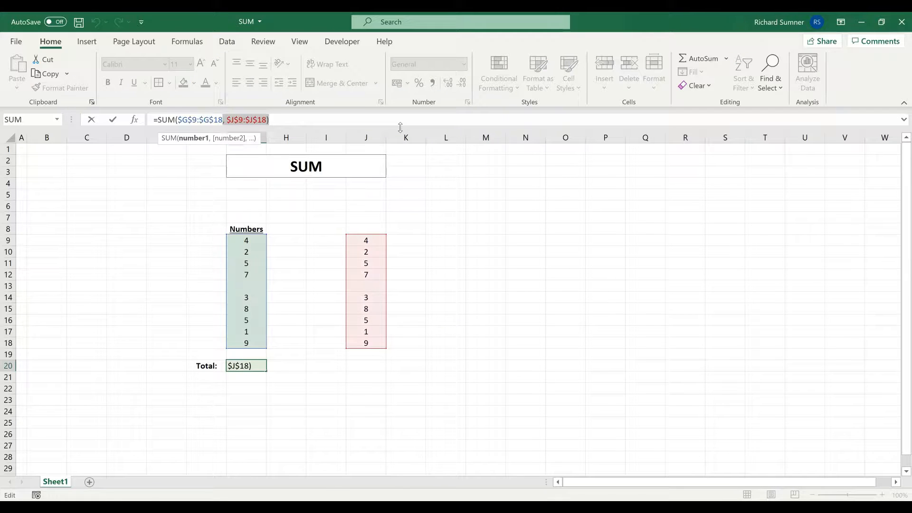
key("Delete")
key("Return")
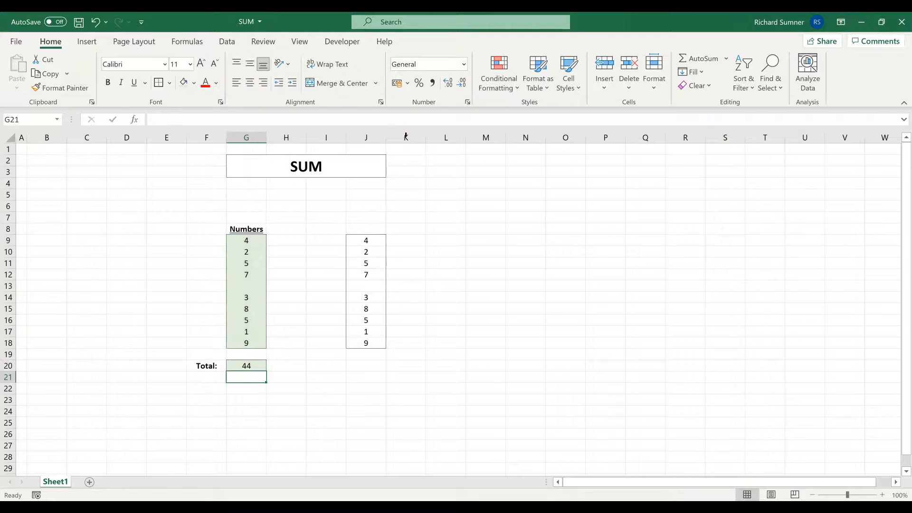
Enter the formula =IF(J9="", "", J9) in the first Numbers cell G9.
left_click(251, 241)
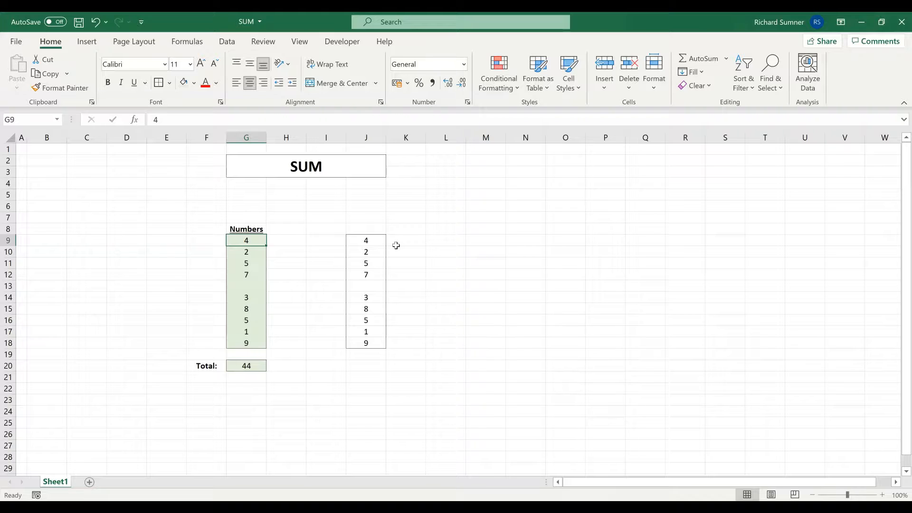
type("=IF(")
left_click(375, 243)
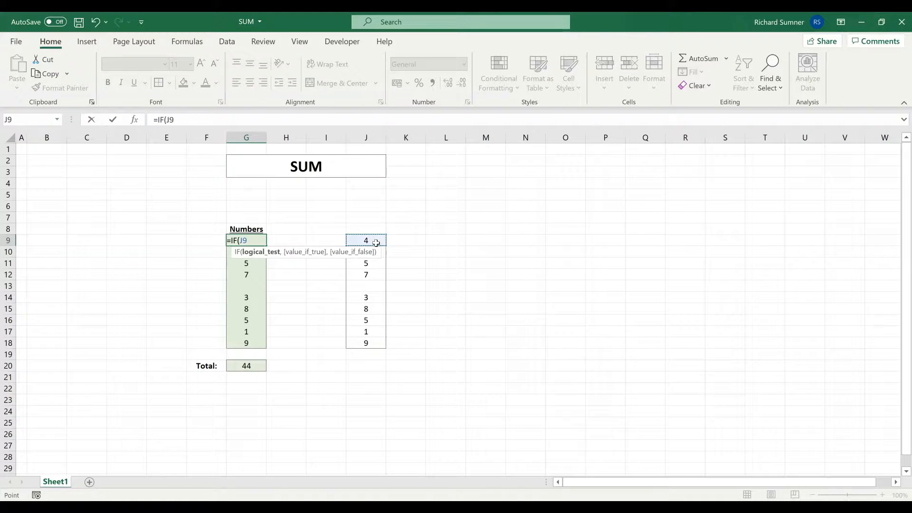
type("=\"\", \"\",")
left_click(376, 242)
type(")")
key("Return")
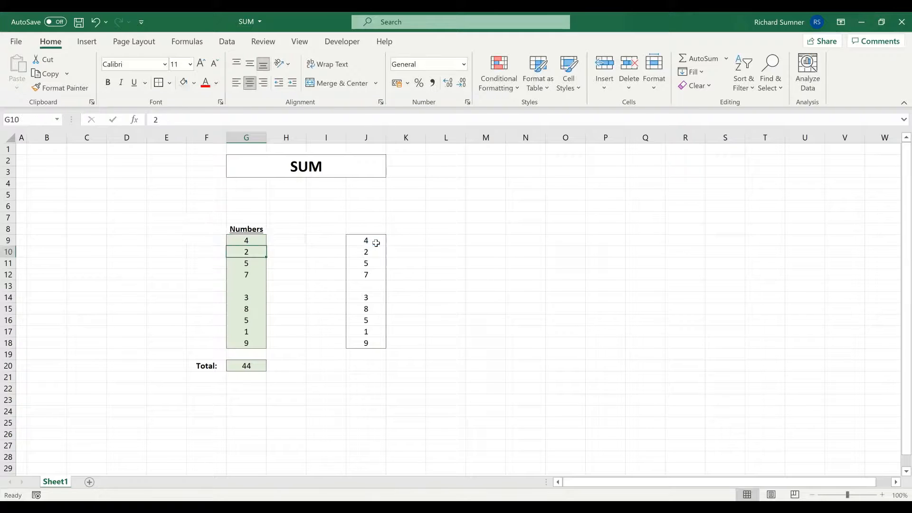
Copy the formula in G9 and paste only the formula into the remaining Numbers cells G10:G18.
right_click(261, 241)
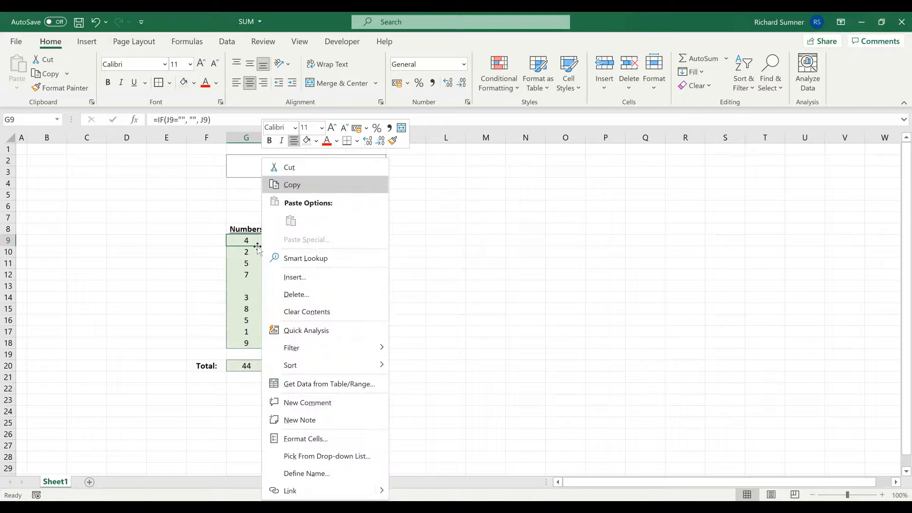
left_click(292, 185)
left_click_drag(256, 251, 253, 342)
right_click(251, 311)
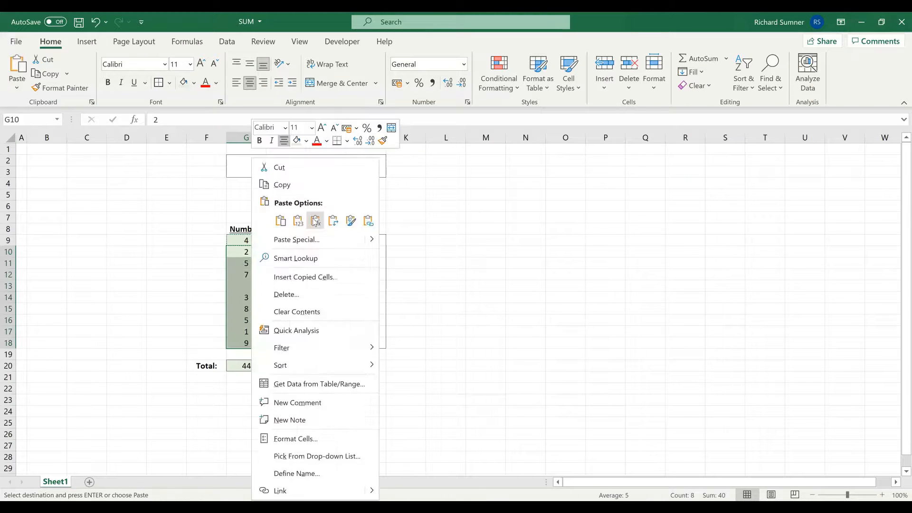
left_click(504, 328)
key("Escape")
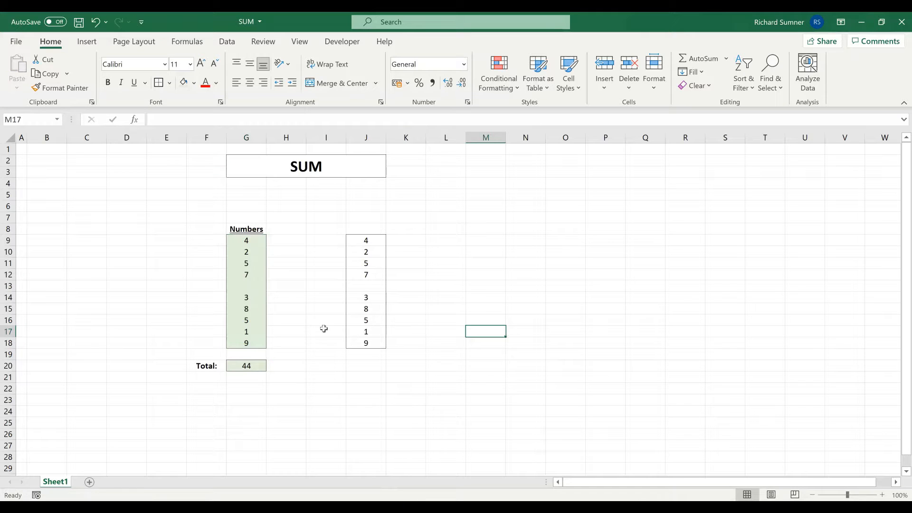
Examine the Total formula in G20 against the Numbers formulas in G9:G18, including the blank-looking cell G13.
left_click(264, 371)
left_click(232, 285)
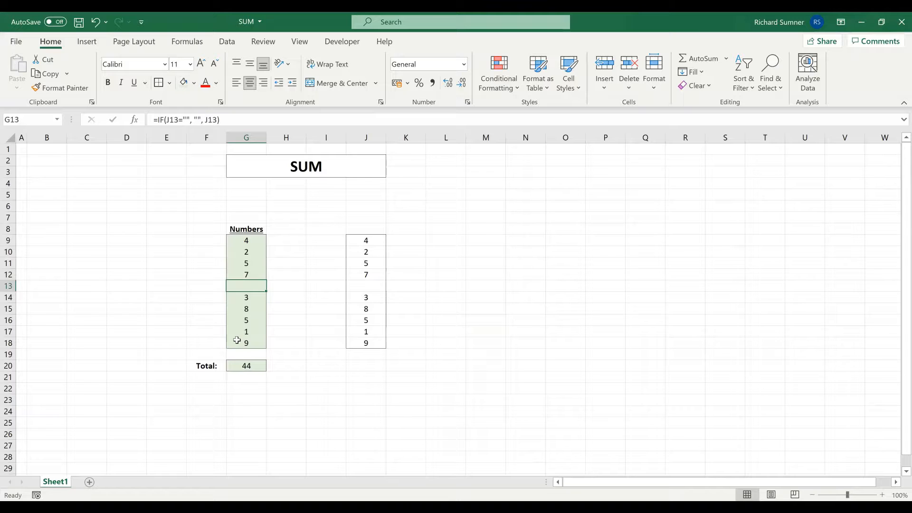
left_click_drag(244, 240, 243, 343)
left_click(605, 286)
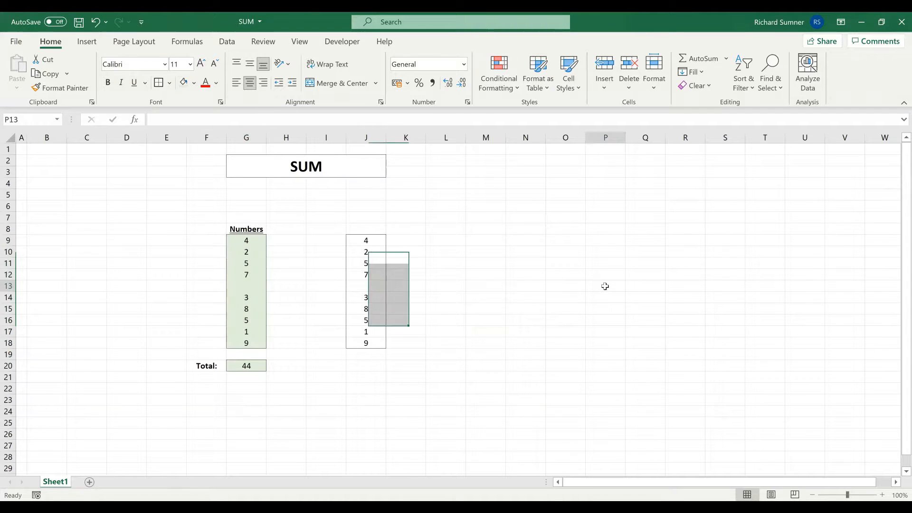
left_click(256, 366)
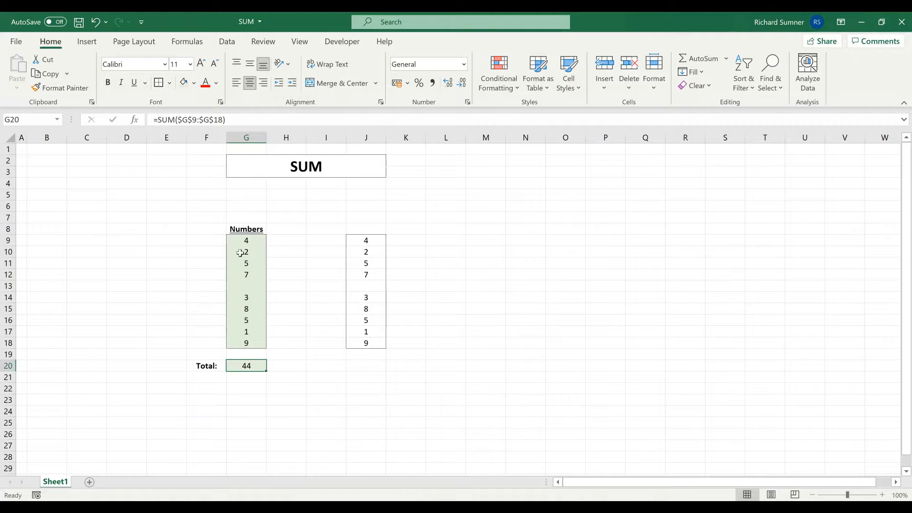
left_click_drag(240, 240, 240, 342)
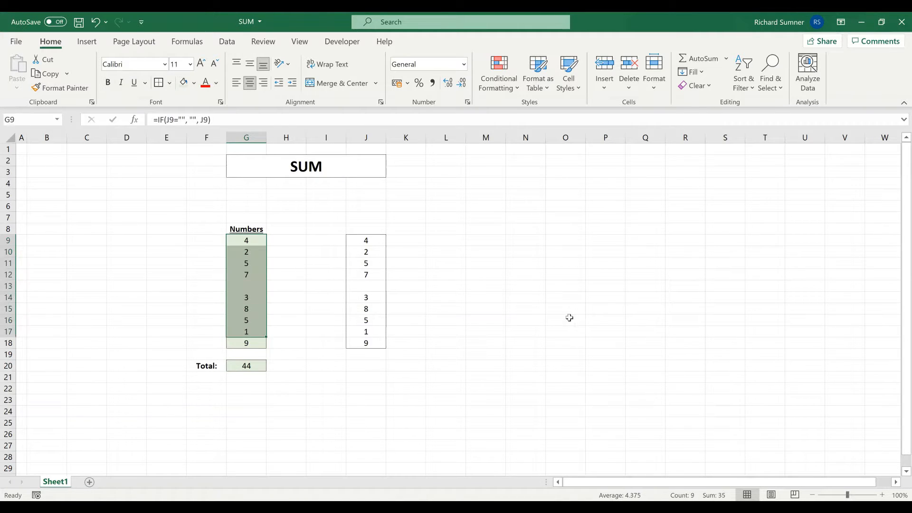
left_click(534, 291)
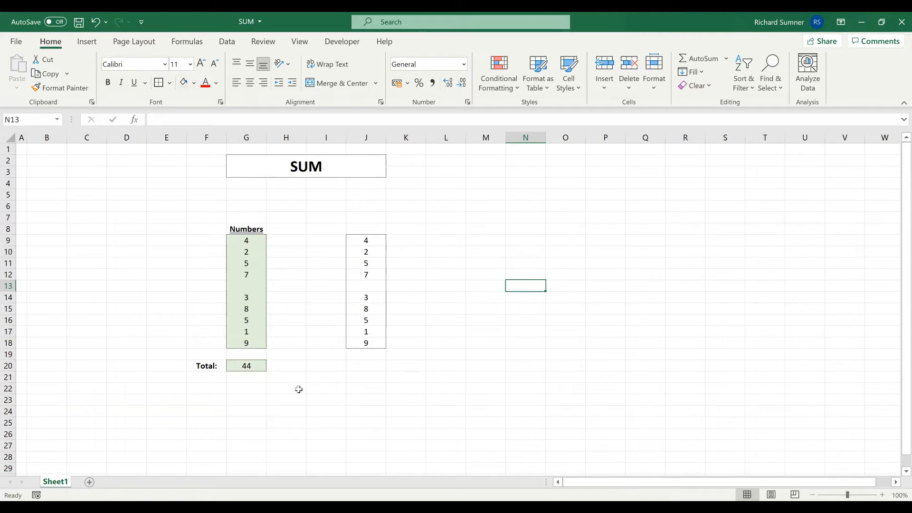
left_click_drag(246, 241, 246, 342)
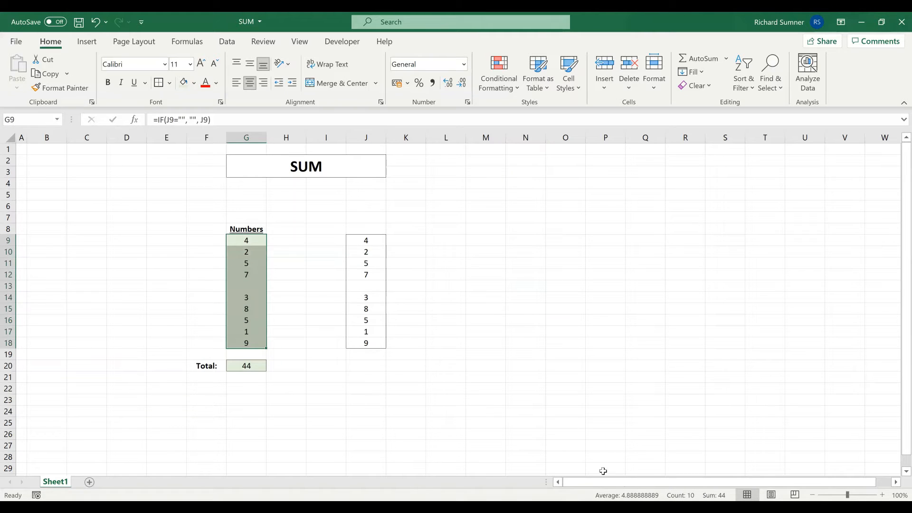
left_click(391, 402)
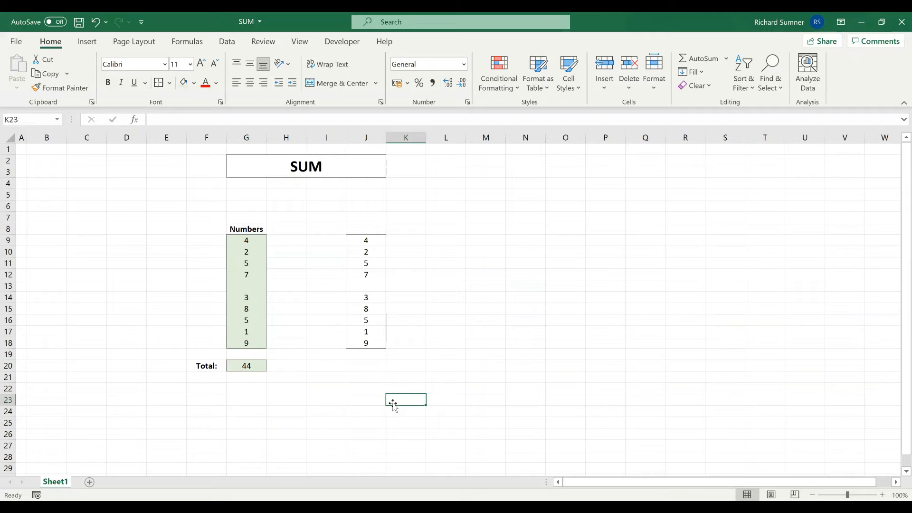